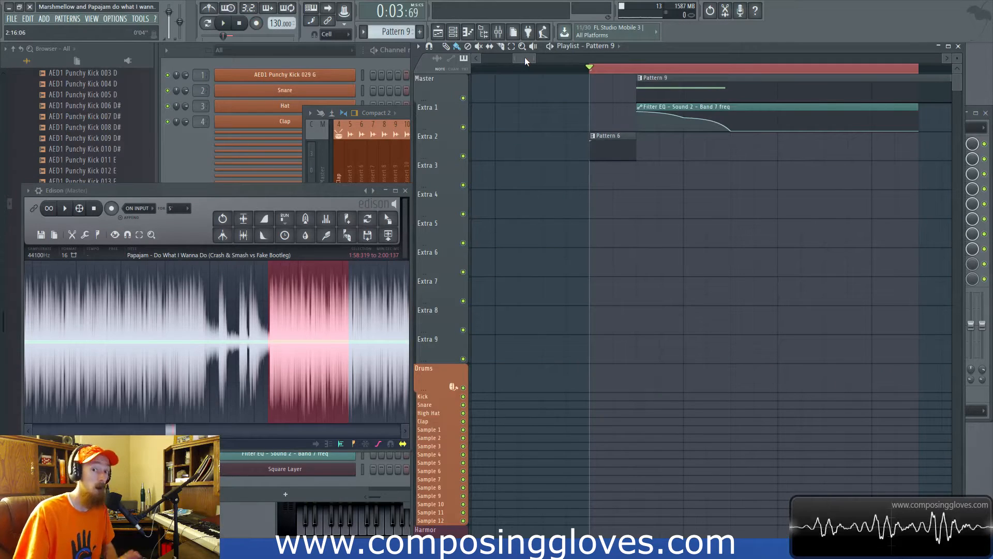
- Move the playlist's playback position to the start of the Pattern 9 clip and play the arrangement
{"action": "key", "text": "space"}
{"action": "key", "text": "space"}
{"action": "left_click", "coordinate": [646, 69]}
{"action": "key", "text": "space"}
{"action": "key", "text": "space"}
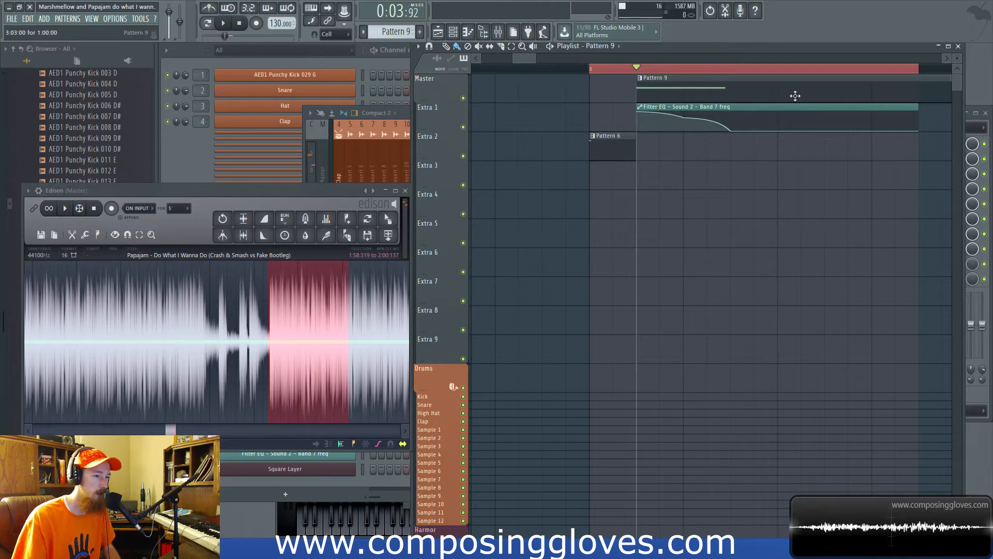
- Play the selected section of the reference track in Edison and compare it by ear with the Pattern 9 playback
{"action": "left_click", "coordinate": [324, 200]}
{"action": "key", "text": "space"}
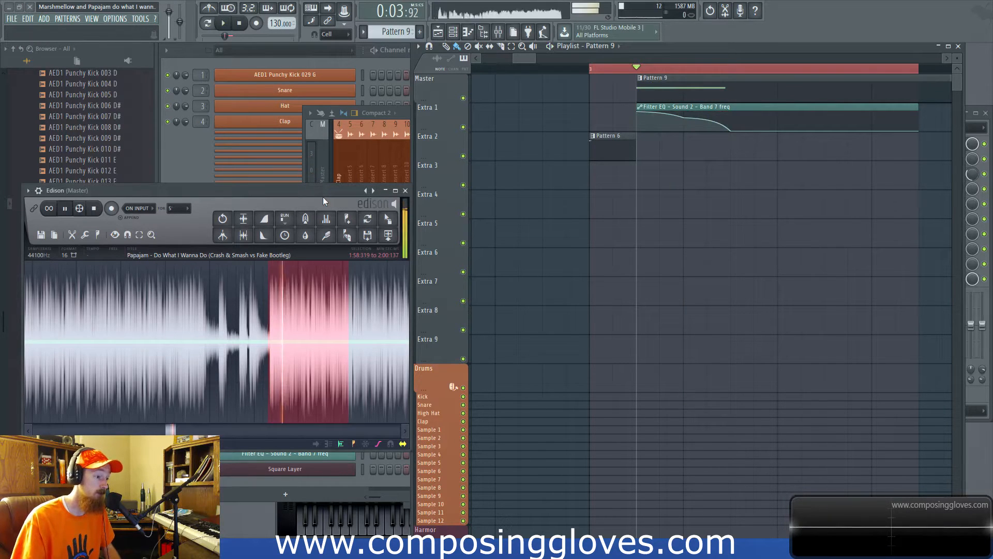
{"action": "key", "text": "space"}
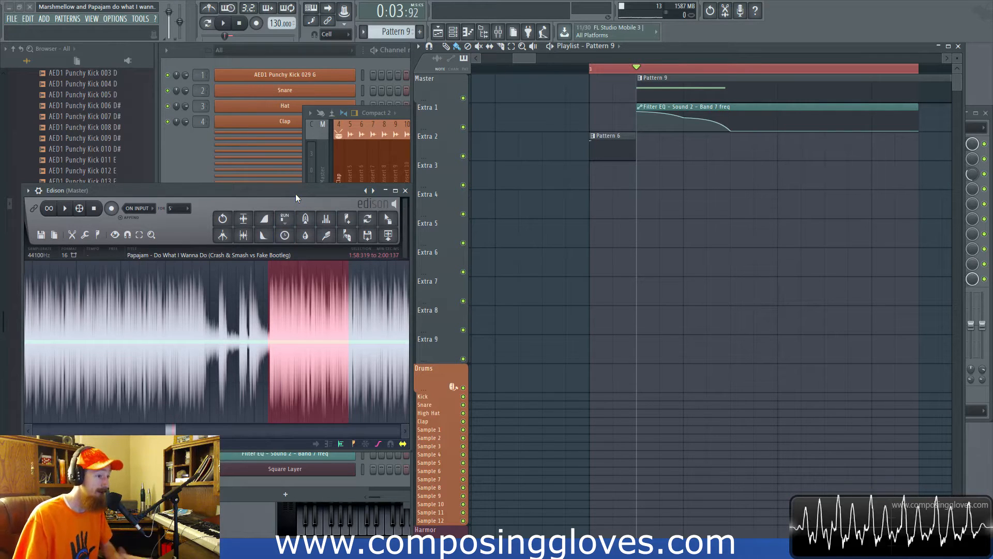
{"action": "key", "text": "space"}
{"action": "key", "text": "space"}
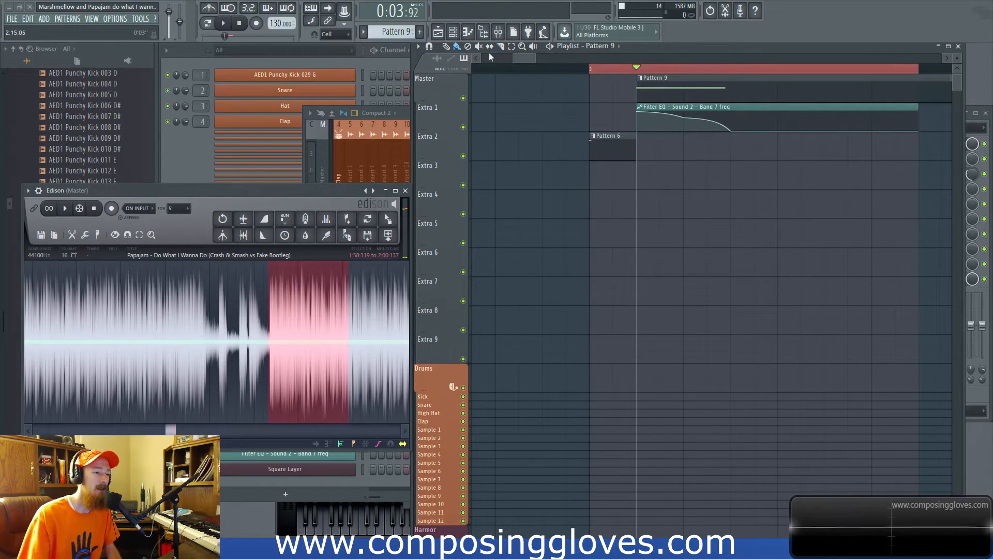
{"action": "key", "text": "space"}
{"action": "key", "text": "space"}
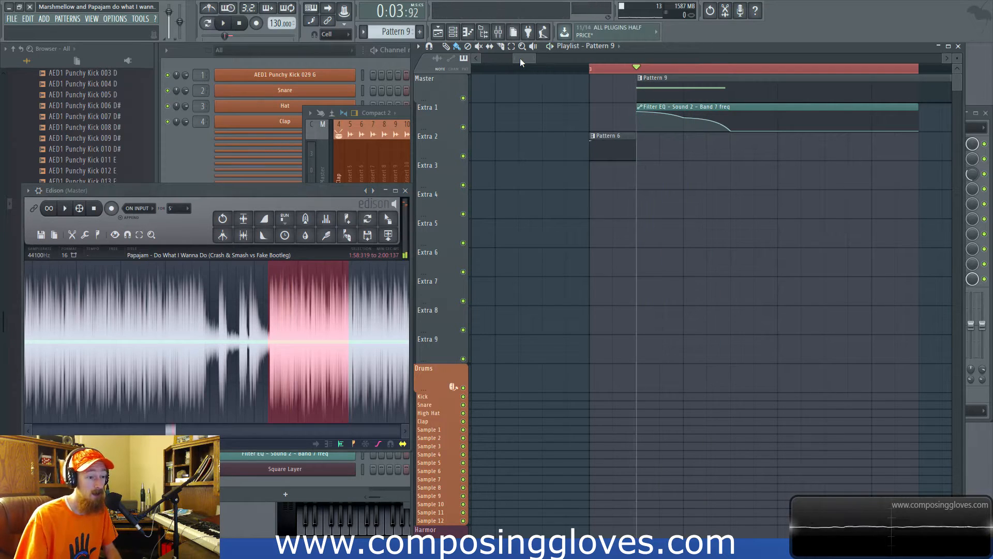
{"action": "left_click", "coordinate": [498, 32]}
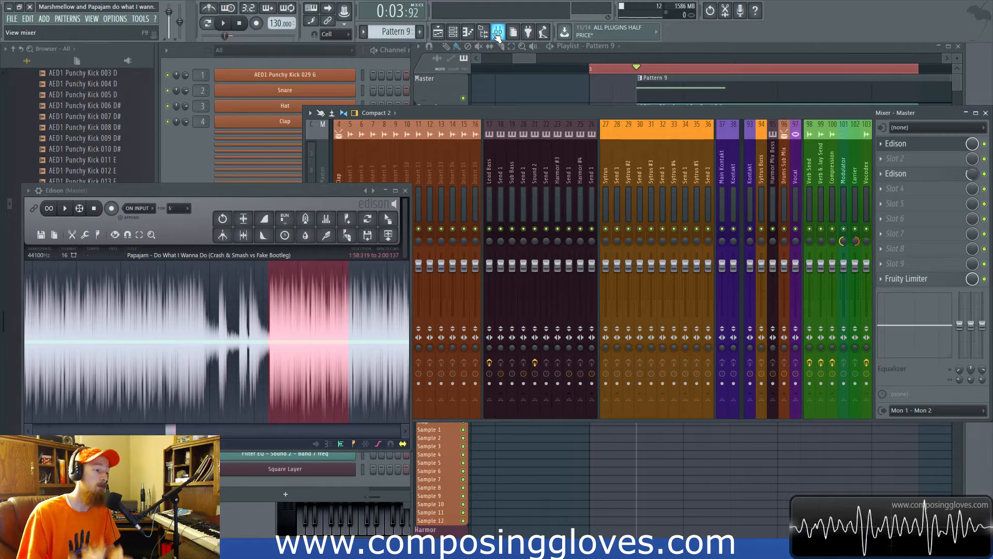
{"action": "left_click", "coordinate": [320, 191]}
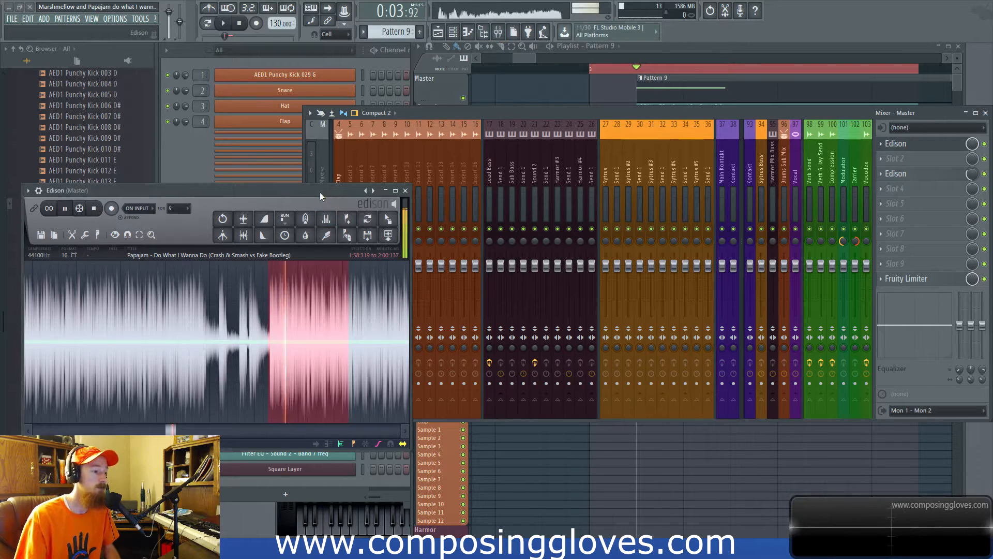
{"action": "left_click", "coordinate": [523, 57]}
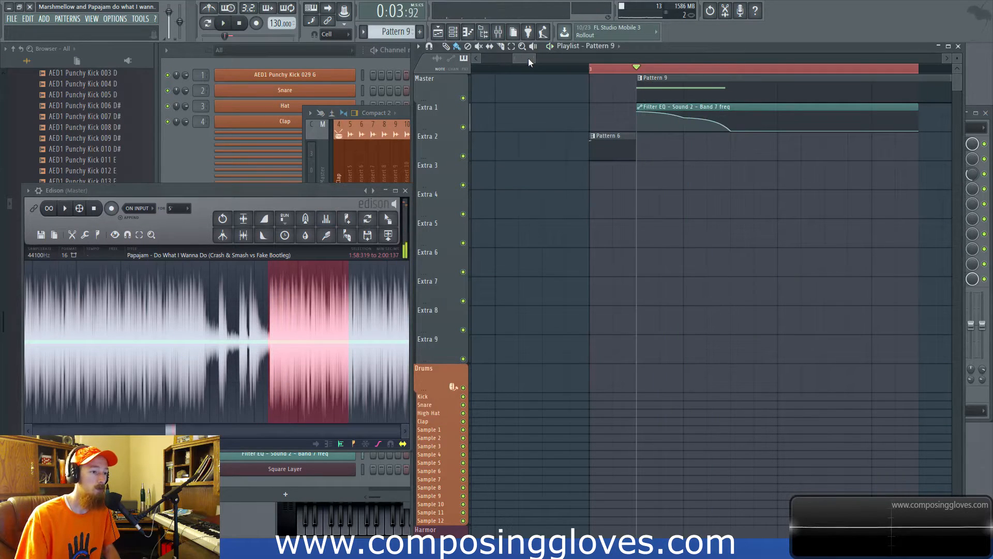
- Open the Fruity Chorus effect on the Sound 2 mixer track and place its window clear of the effect slots
{"action": "left_click", "coordinate": [504, 35]}
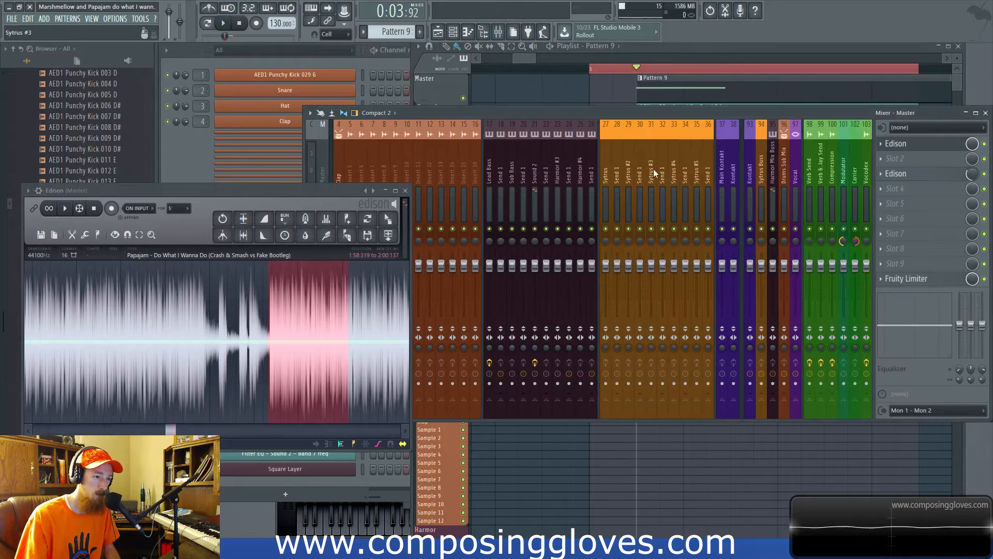
{"action": "left_click", "coordinate": [536, 172]}
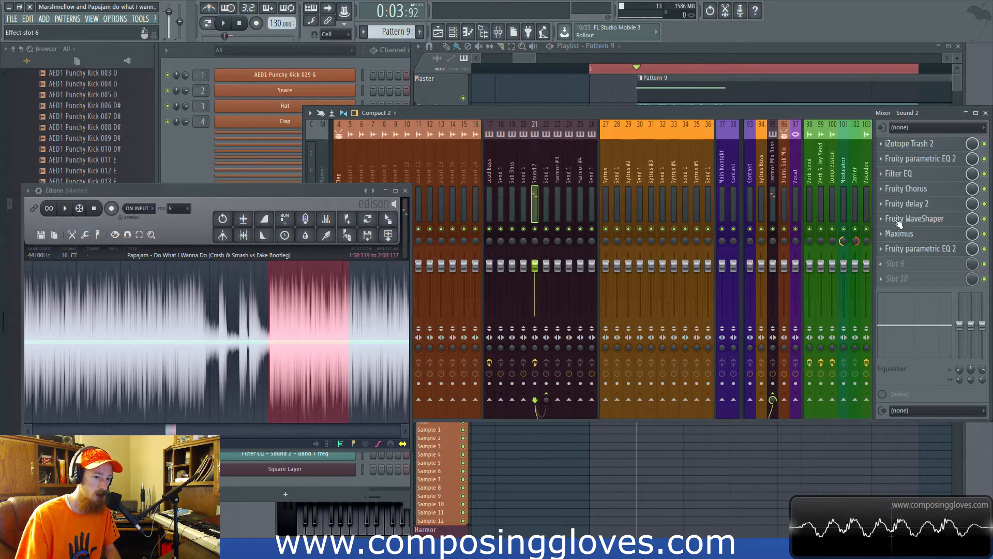
{"action": "left_click", "coordinate": [922, 191]}
{"action": "left_click_drag", "start_coordinate": [588, 184], "coordinate": [632, 199]}
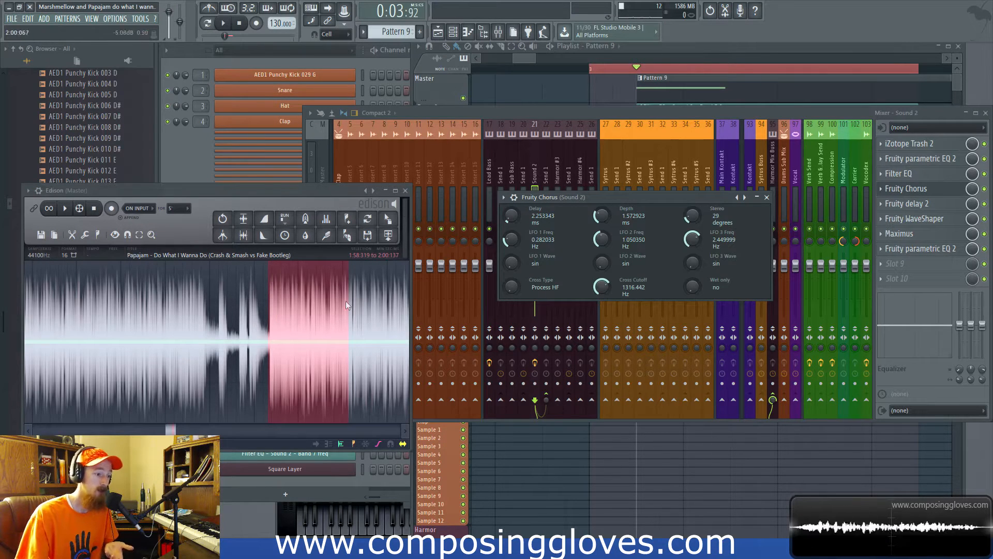
- Try shorter chorus delays of about 1.94 and 1.63 ms while auditioning the pattern, ending at about 2.25 ms
{"action": "left_click_drag", "start_coordinate": [511, 219], "coordinate": [511, 219]}
{"action": "scroll", "coordinate": [511, 222], "scroll_direction": "up", "scroll_amount": 1}
{"action": "scroll", "coordinate": [511, 222], "scroll_direction": "down", "scroll_amount": 1}
{"action": "left_click_drag", "start_coordinate": [511, 221], "coordinate": [511, 223]}
{"action": "key", "text": "space"}
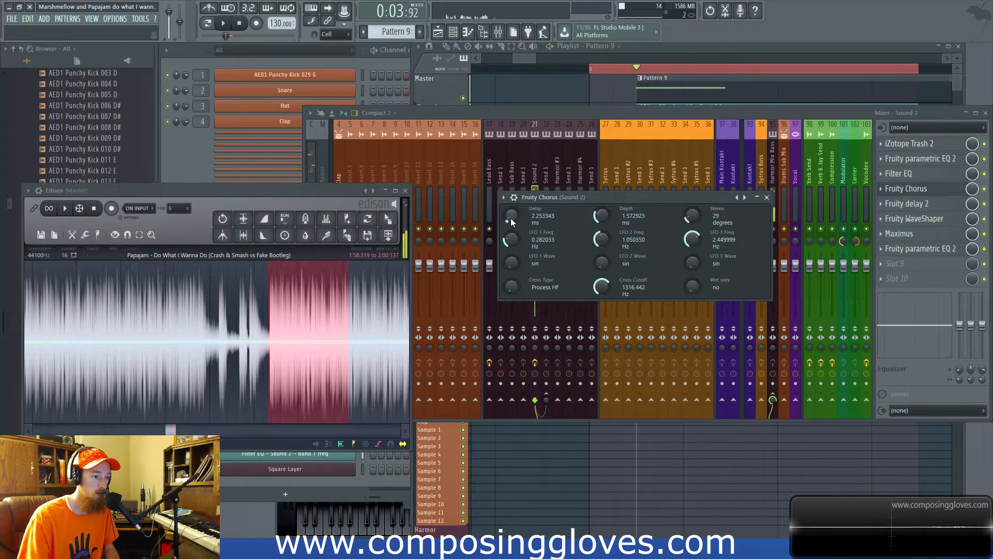
{"action": "scroll", "coordinate": [511, 221], "scroll_direction": "down", "scroll_amount": 1}
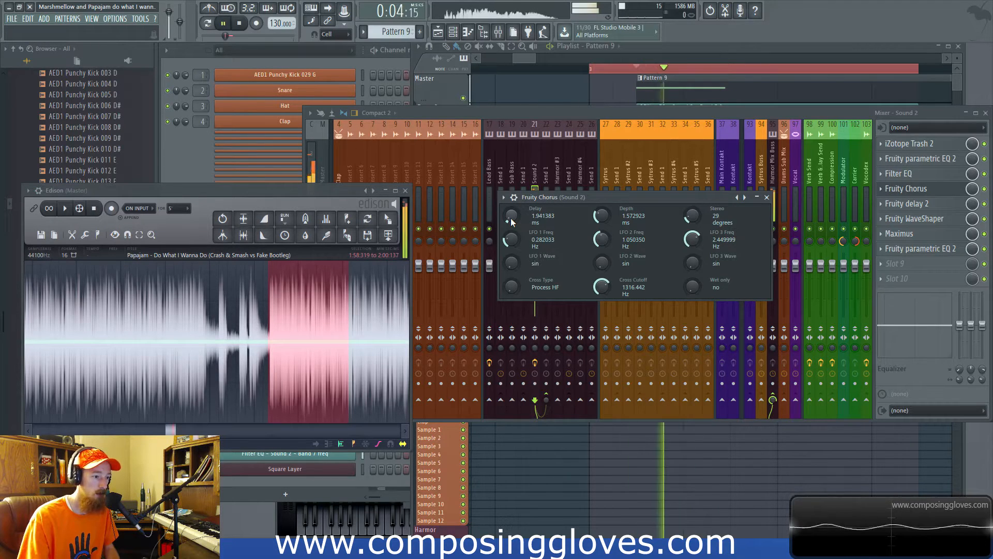
{"action": "scroll", "coordinate": [511, 222], "scroll_direction": "down", "scroll_amount": 1}
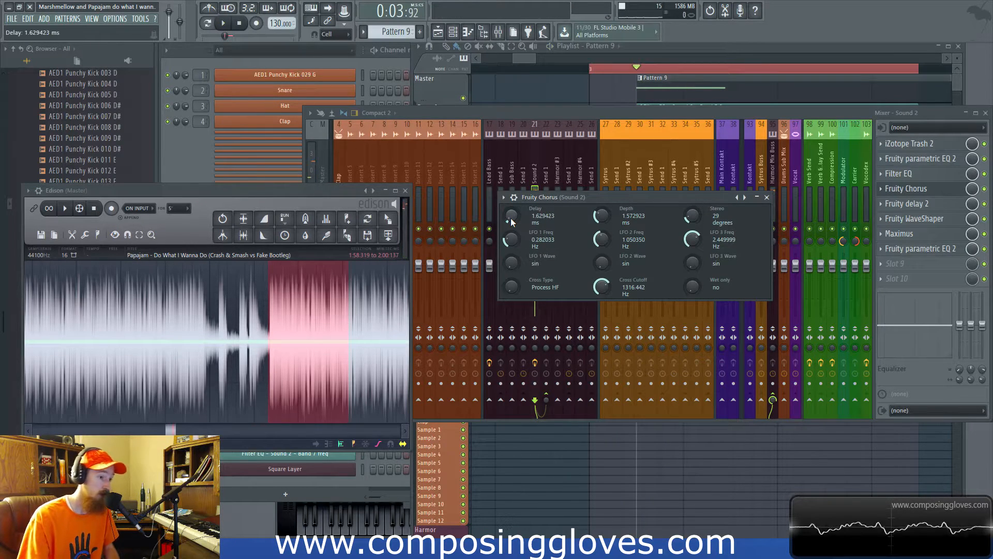
{"action": "key", "text": "space"}
{"action": "key", "text": "space"}
{"action": "scroll", "coordinate": [511, 221], "scroll_direction": "up", "scroll_amount": 1}
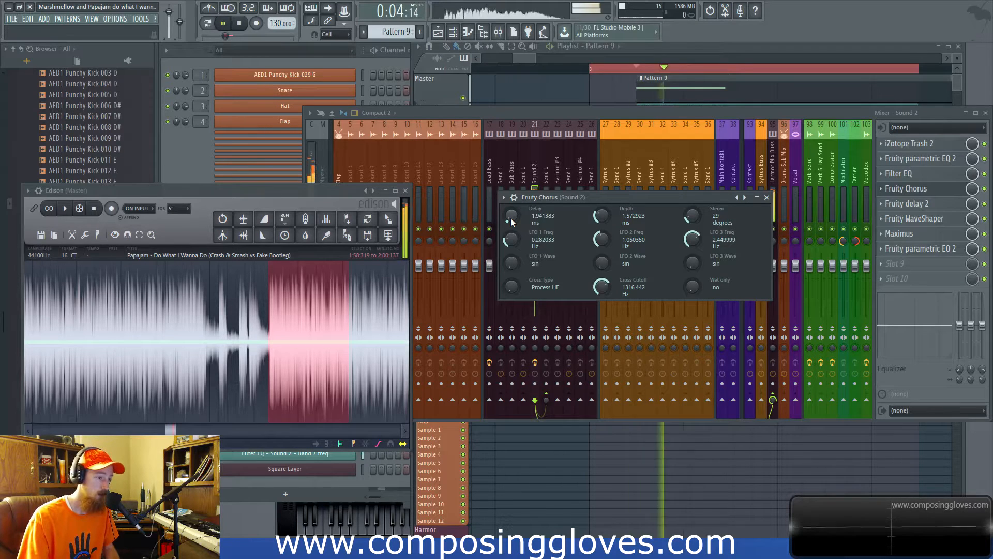
{"action": "key", "text": "space"}
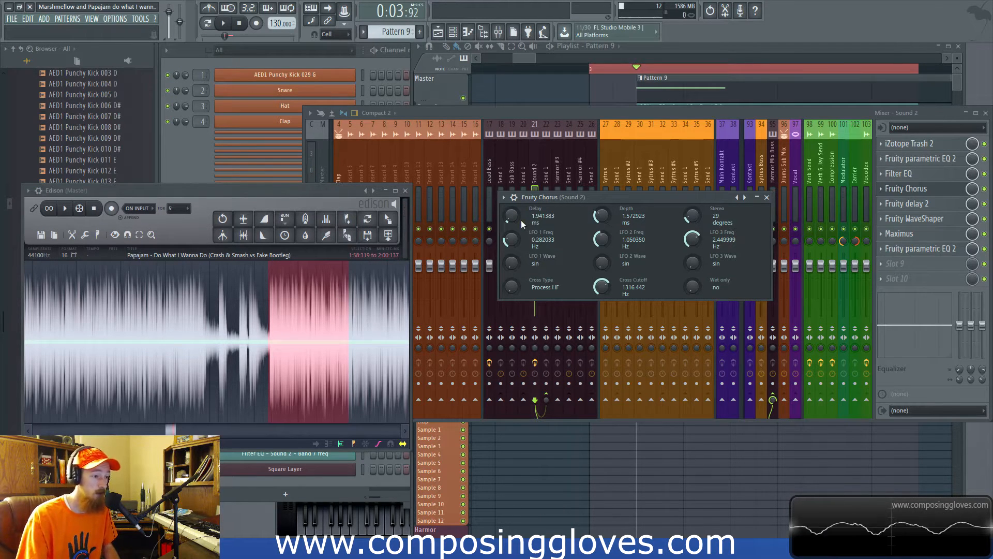
{"action": "scroll", "coordinate": [516, 216], "scroll_direction": "up", "scroll_amount": 2}
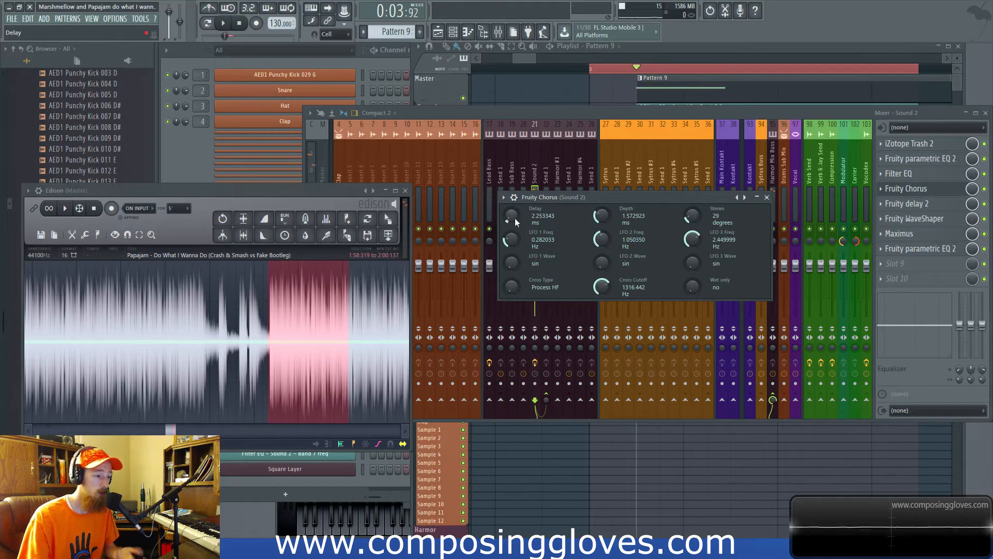
- Raise the chorus delay to about 5.68 ms, lower it to about 2.88 ms while auditioning, and close the effect
{"action": "left_click_drag", "start_coordinate": [513, 218], "coordinate": [513, 215]}
{"action": "key", "text": "space"}
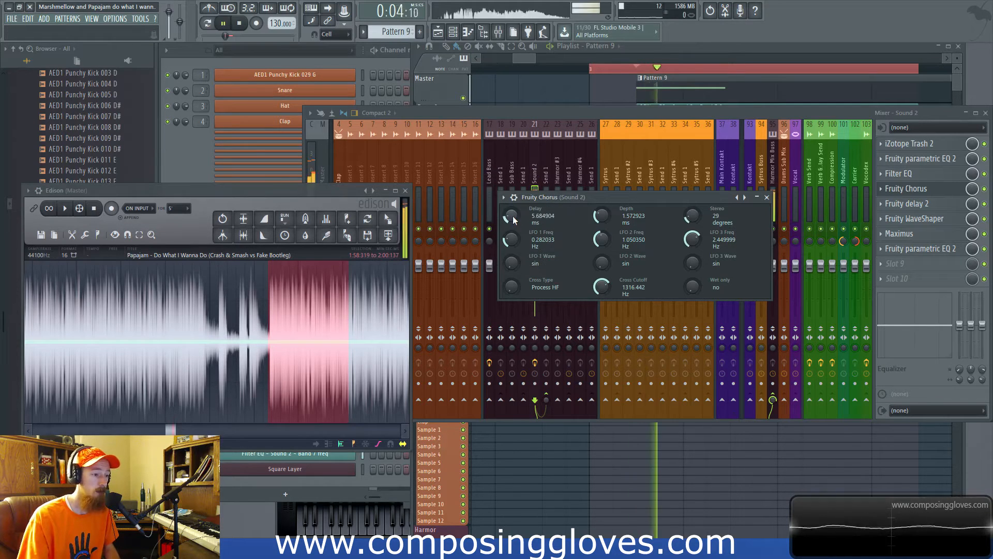
{"action": "key", "text": "space"}
{"action": "scroll", "coordinate": [513, 215], "scroll_direction": "down", "scroll_amount": 5}
{"action": "key", "text": "space"}
{"action": "key", "text": "space"}
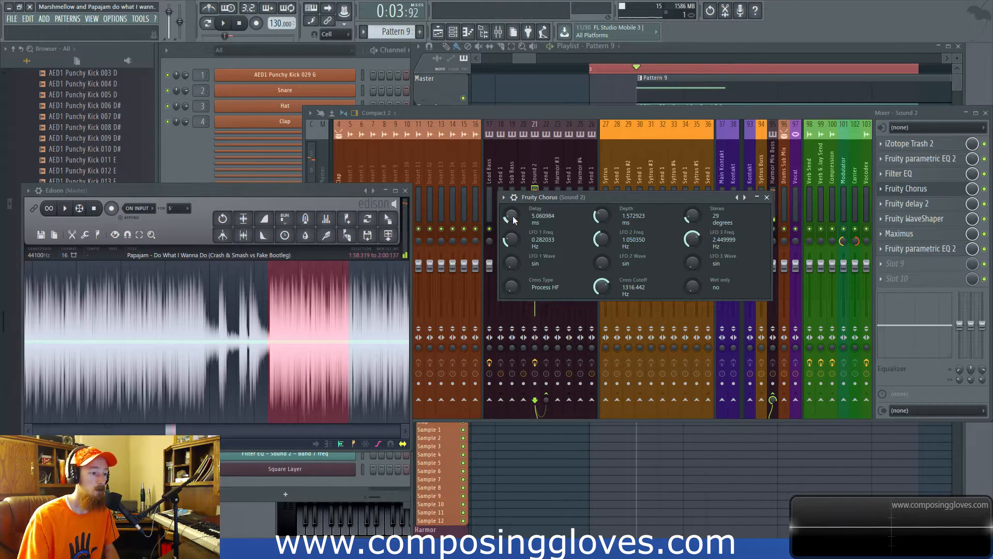
{"action": "scroll", "coordinate": [513, 216], "scroll_direction": "down", "scroll_amount": 4}
{"action": "key", "text": "space"}
{"action": "key", "text": "space"}
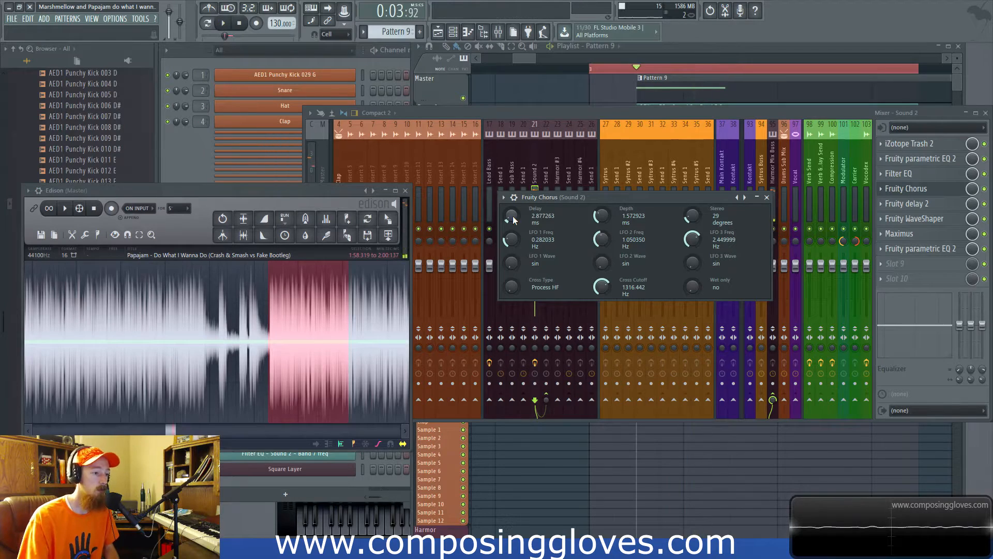
{"action": "left_click", "coordinate": [767, 197]}
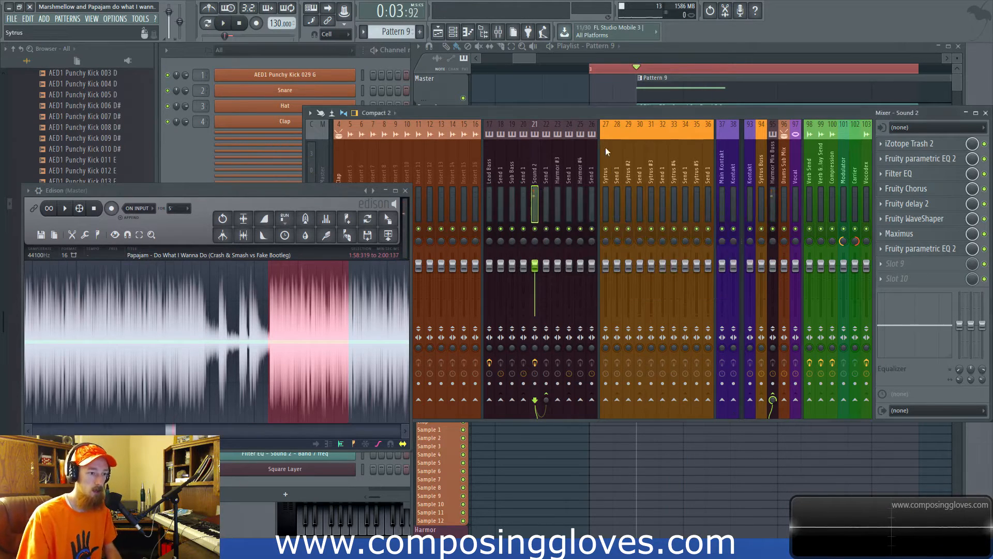
- Close Edison and open the Sound 2 instrument from the channel rack
{"action": "left_click_drag", "start_coordinate": [609, 117], "coordinate": [609, 124]}
{"action": "left_click", "coordinate": [284, 187]}
{"action": "key", "text": "Escape"}
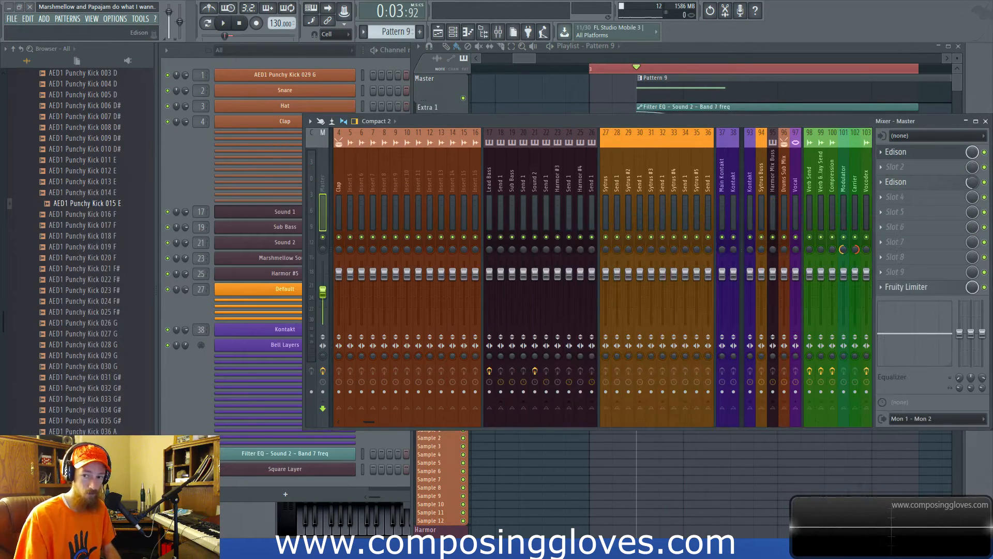
{"action": "left_click", "coordinate": [182, 169]}
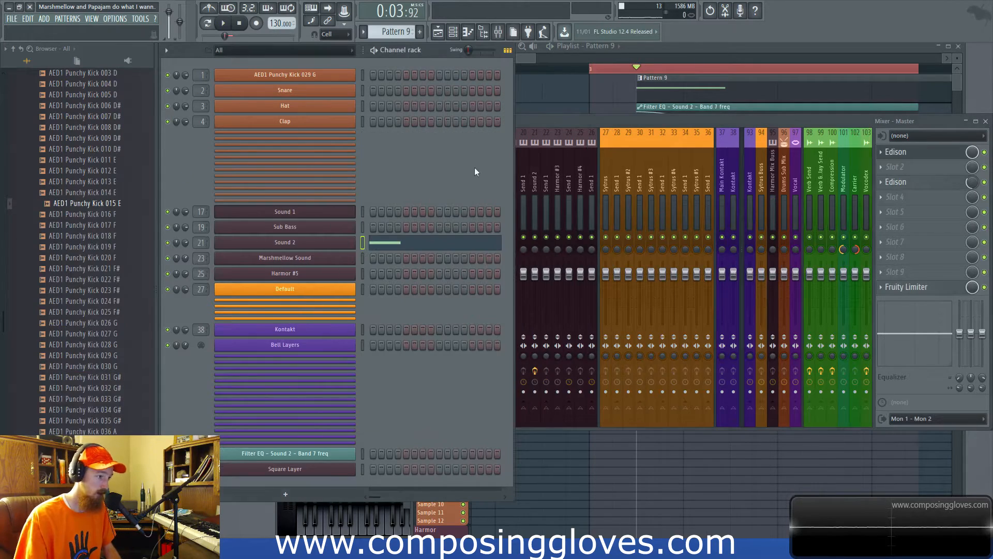
{"action": "left_click", "coordinate": [332, 245]}
{"action": "left_click_drag", "start_coordinate": [713, 75], "coordinate": [601, 70]}
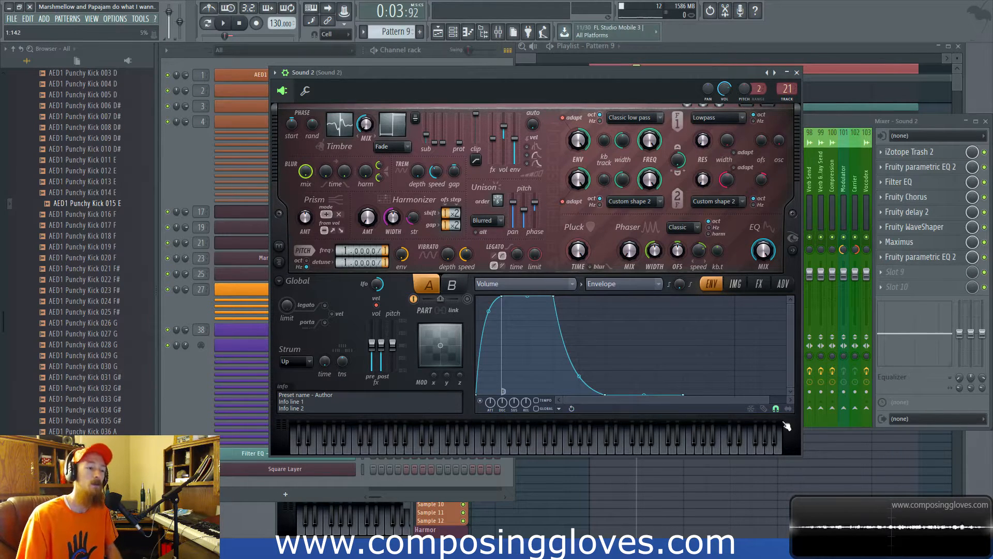
- Look through the instrument's envelope, image and effects pages, ending on the effects section with its chorus
{"action": "left_click", "coordinate": [774, 285]}
{"action": "left_click", "coordinate": [712, 284]}
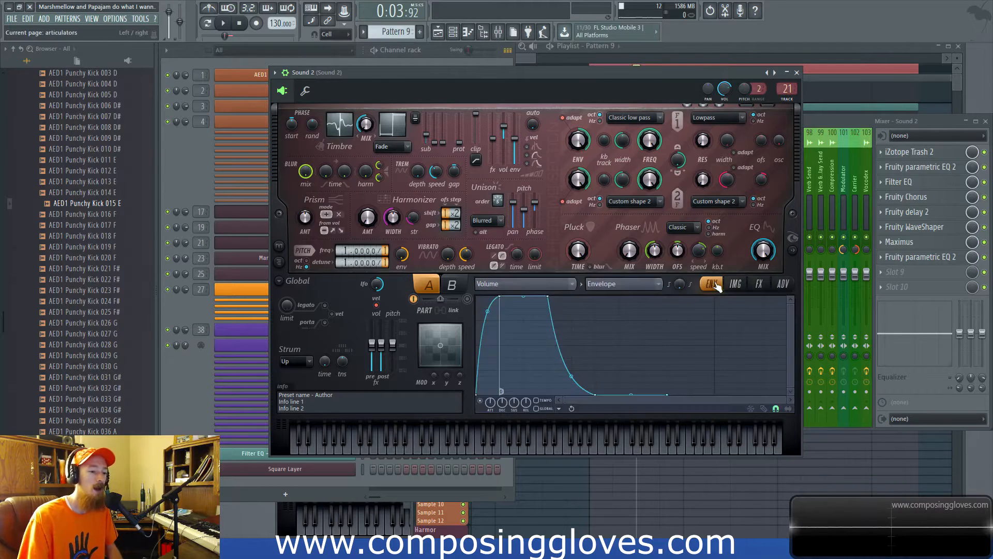
{"action": "left_click", "coordinate": [734, 284]}
{"action": "left_click", "coordinate": [756, 286]}
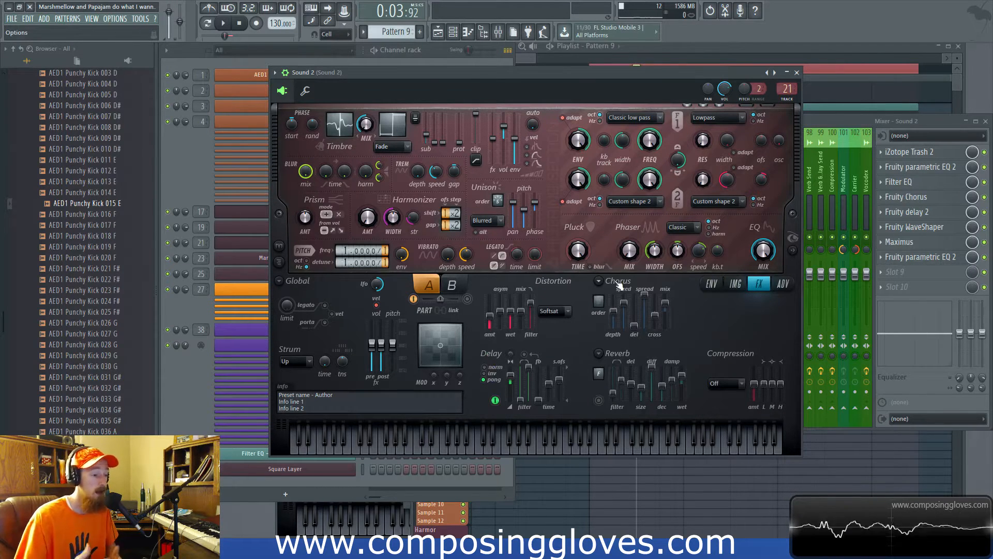
- In Timbre 1 harmonic level, raise harmonic 1 to mid level, show the visual feedback, lower it near the floor and audition
{"action": "left_click", "coordinate": [342, 128]}
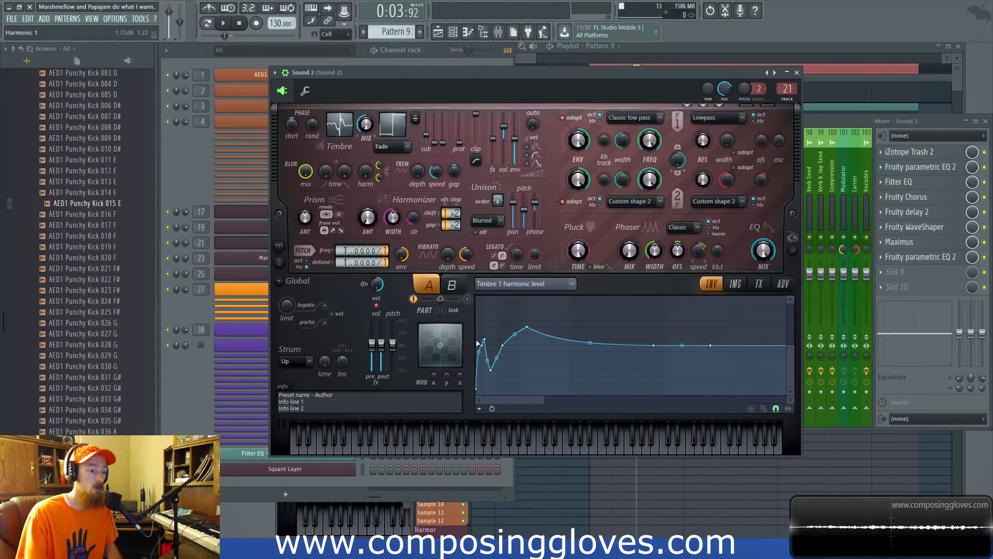
{"action": "left_click_drag", "start_coordinate": [477, 389], "coordinate": [477, 349]}
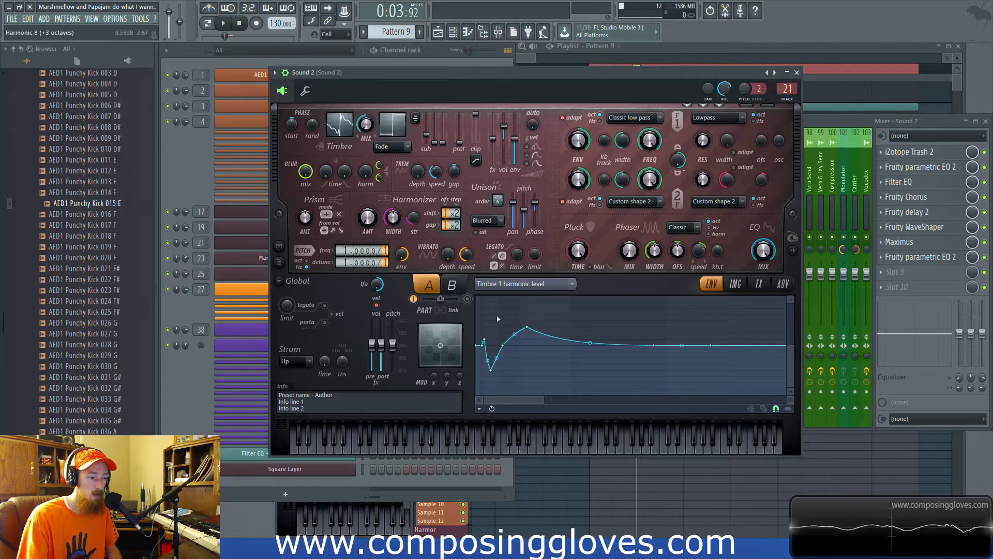
{"action": "left_click", "coordinate": [792, 238]}
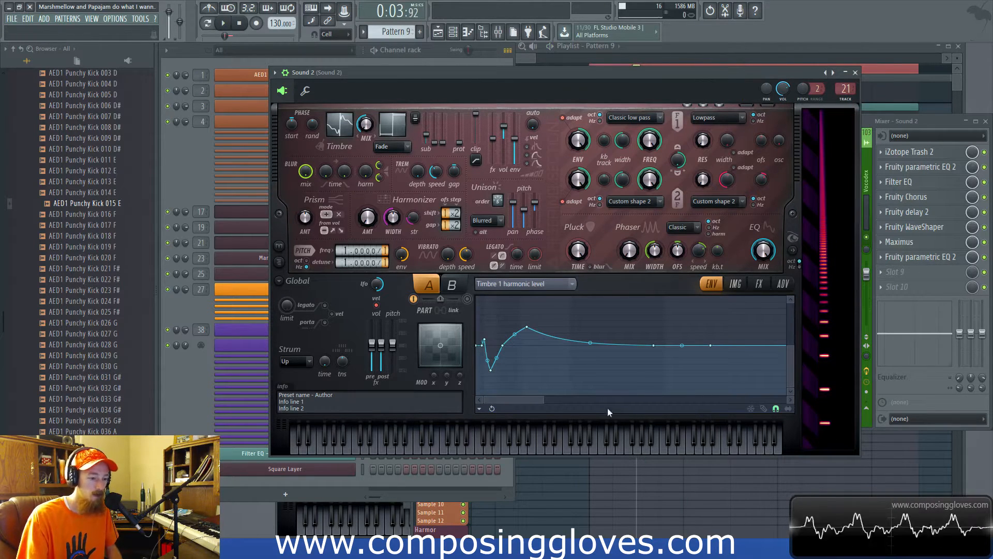
{"action": "left_click_drag", "start_coordinate": [475, 346], "coordinate": [475, 383]}
{"action": "key", "text": "space"}
{"action": "key", "text": "space"}
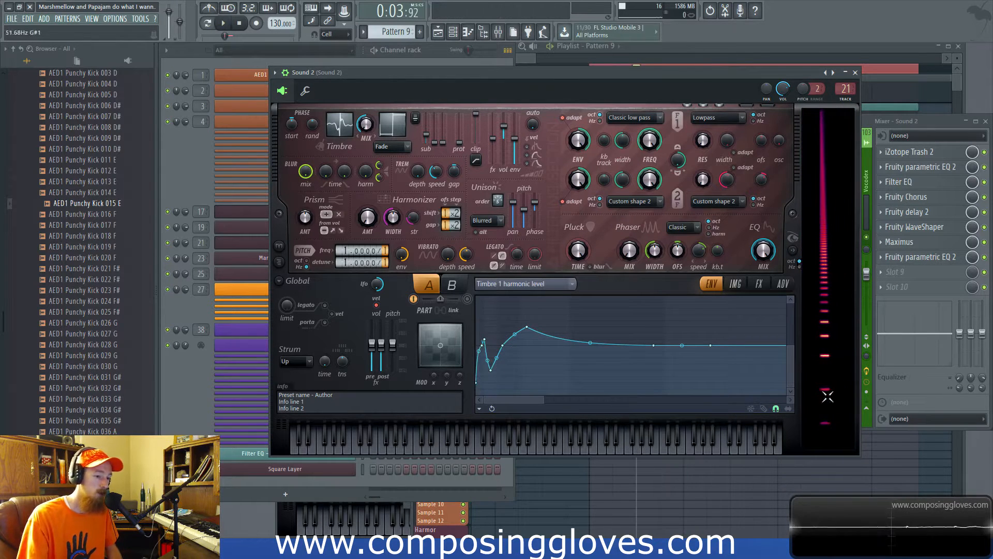
- Slightly lower the first sub-harmonic level of Sound 2 and audition the pattern
{"action": "left_click_drag", "start_coordinate": [427, 137], "coordinate": [431, 143]}
{"action": "key", "text": "space"}
{"action": "key", "text": "space"}
{"action": "key", "text": "space"}
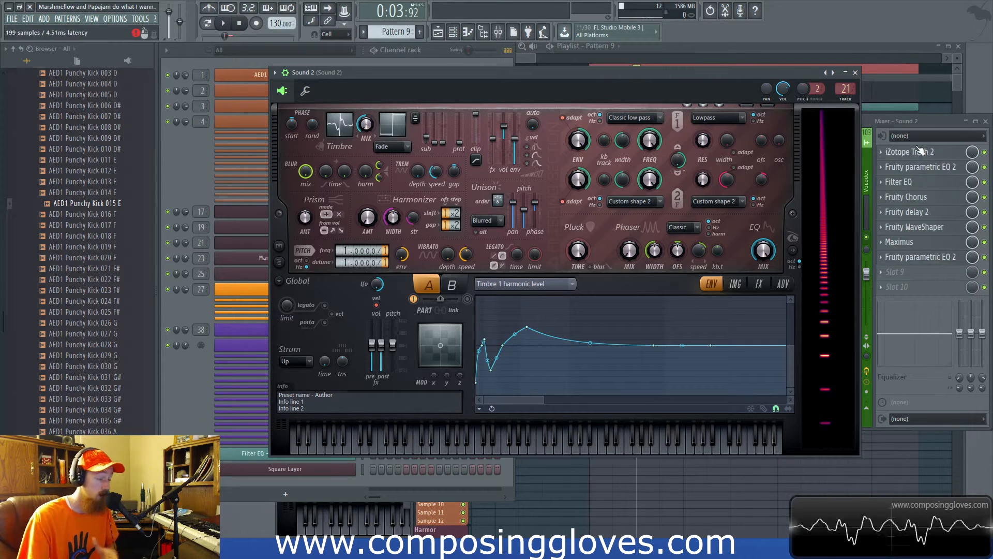
- On the instrument's effects page, switch the distortion type to Off and return it to Softsat
{"action": "left_click", "coordinate": [735, 284]}
{"action": "left_click", "coordinate": [759, 283]}
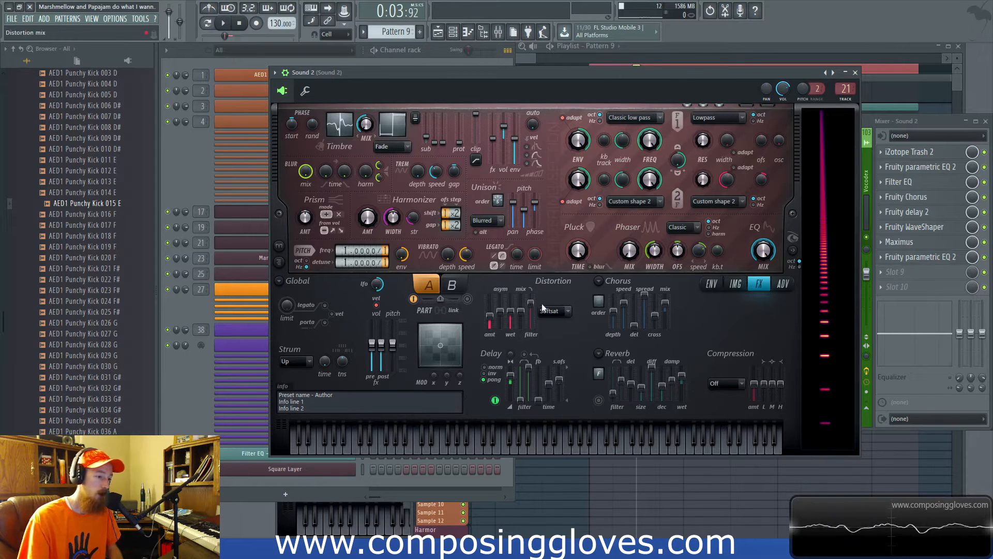
{"action": "left_click", "coordinate": [561, 312]}
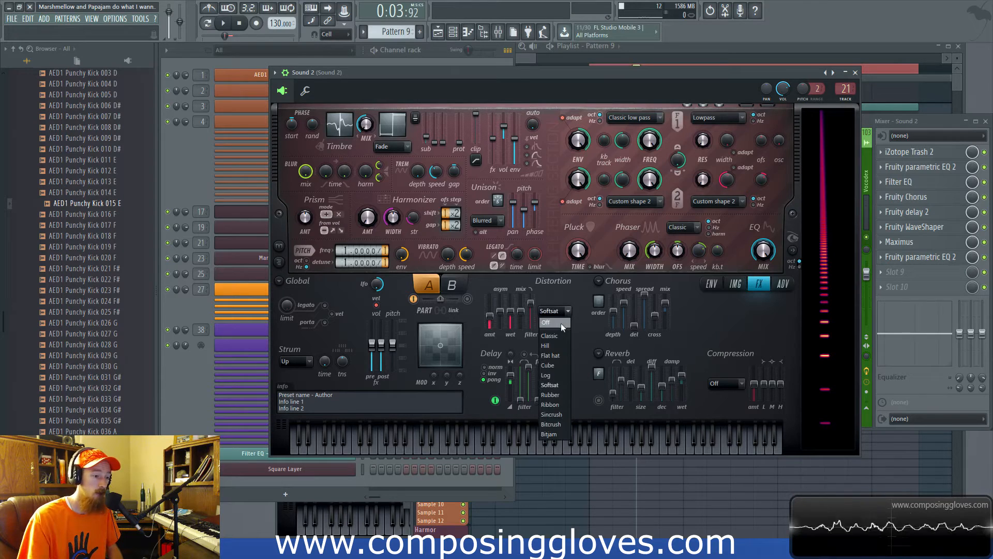
{"action": "left_click", "coordinate": [561, 321]}
{"action": "left_click", "coordinate": [562, 314]}
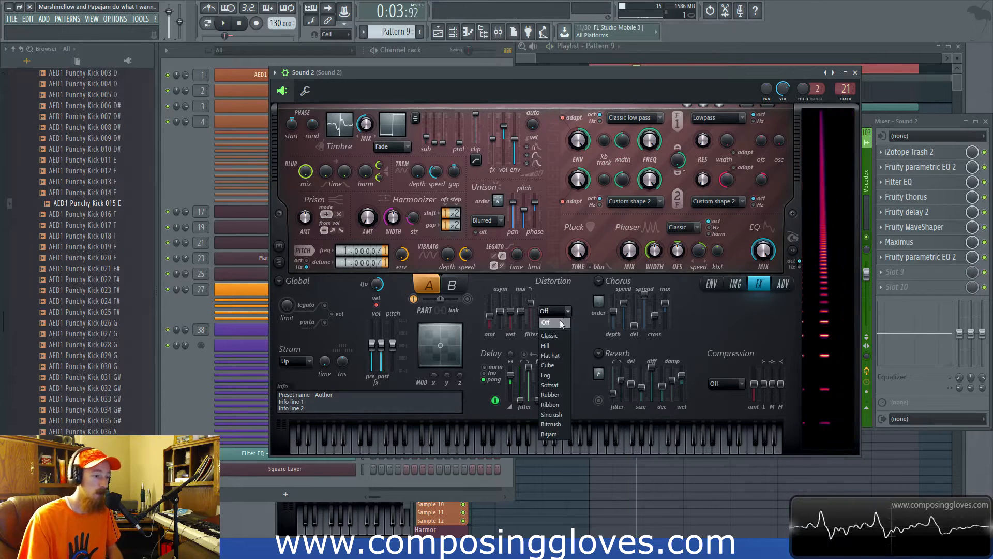
{"action": "left_click", "coordinate": [560, 386]}
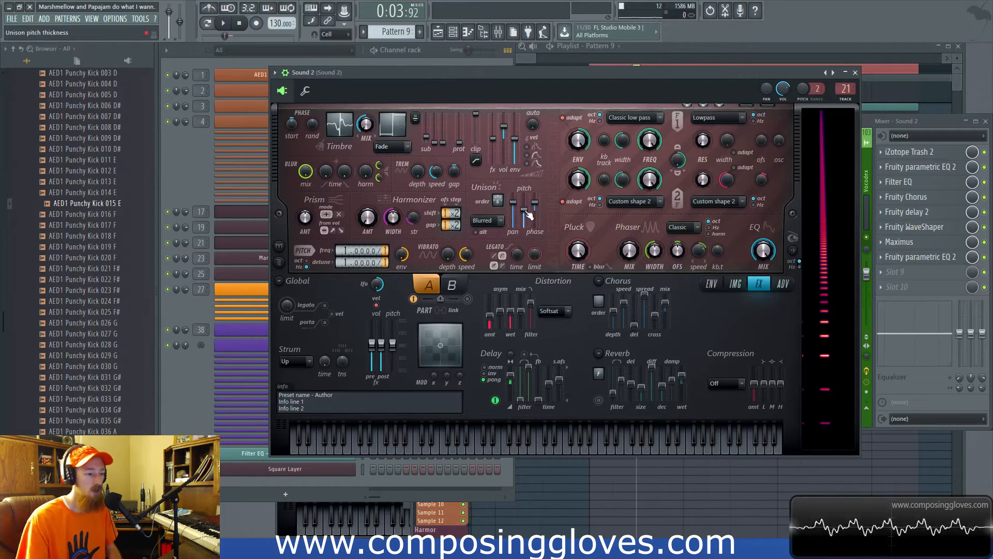
- Check Sound 2's mixer track, fine-tune the instrument's unison pitch thickness to 53% and audition the pattern
{"action": "left_click", "coordinate": [933, 120]}
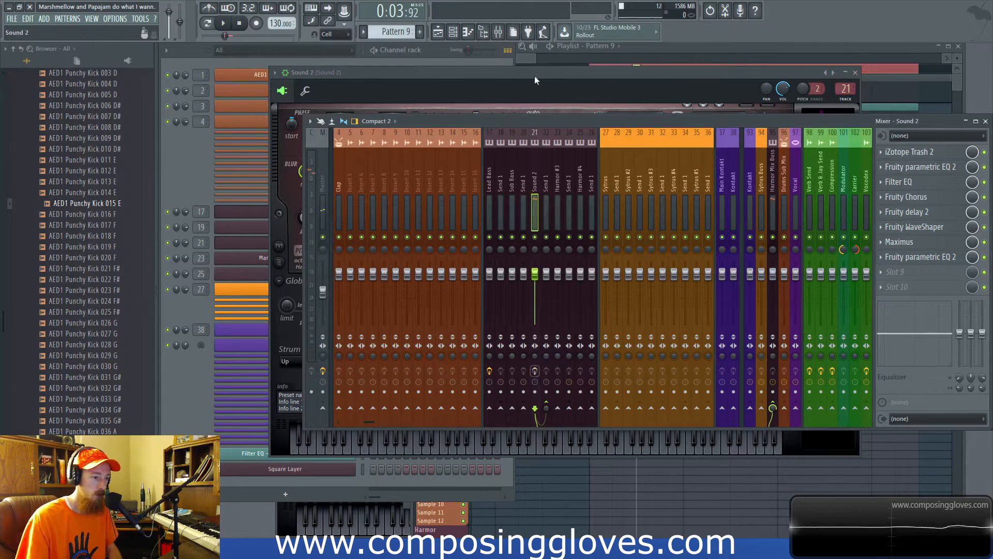
{"action": "left_click", "coordinate": [578, 70]}
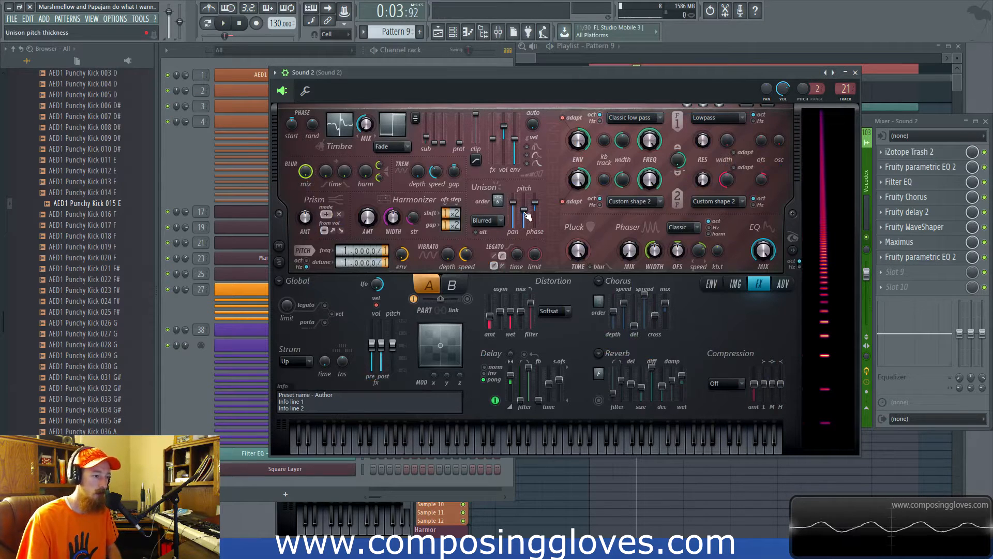
{"action": "key", "text": "space"}
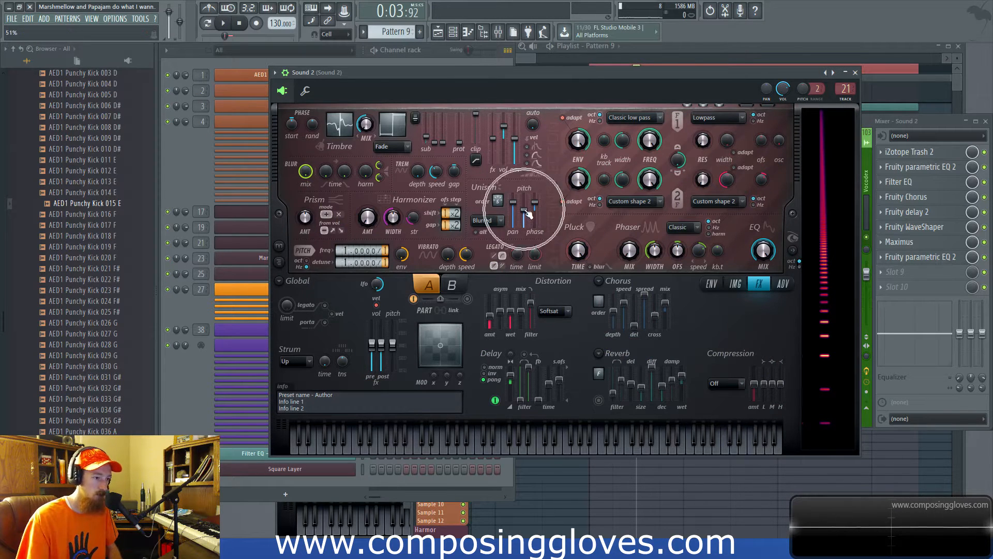
{"action": "key", "text": "space"}
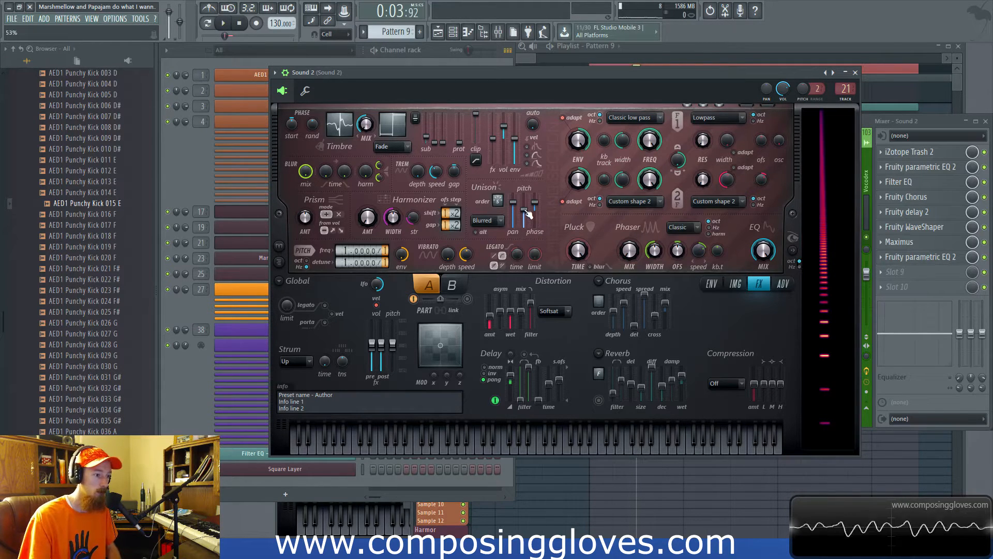
{"action": "key", "text": "space"}
{"action": "key", "text": "space"}
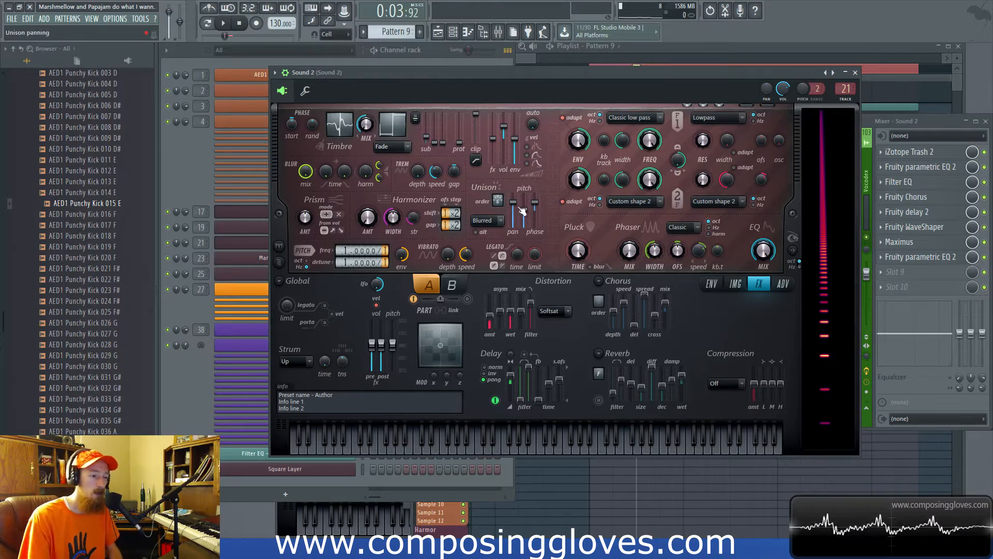
- View Sound 2's send routing in the mixer, return to the instrument and audition the pattern twice
{"action": "left_click", "coordinate": [941, 127]}
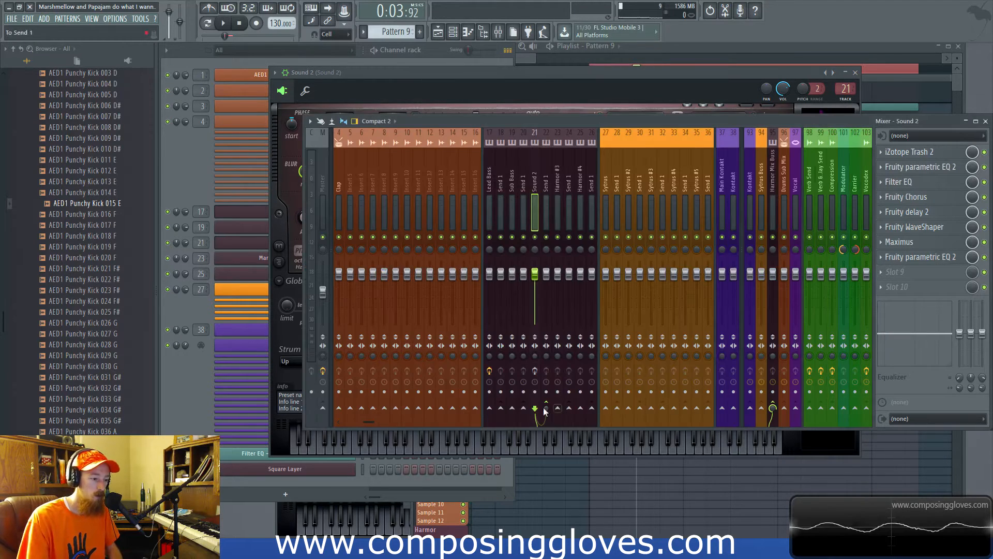
{"action": "left_click", "coordinate": [634, 89]}
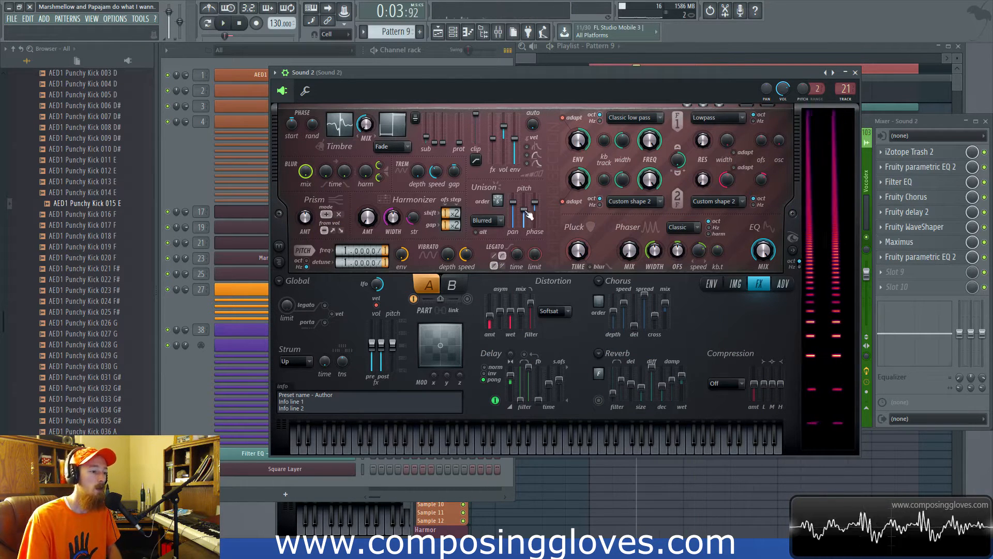
{"action": "key", "text": "ctrl"}
{"action": "key", "text": "space"}
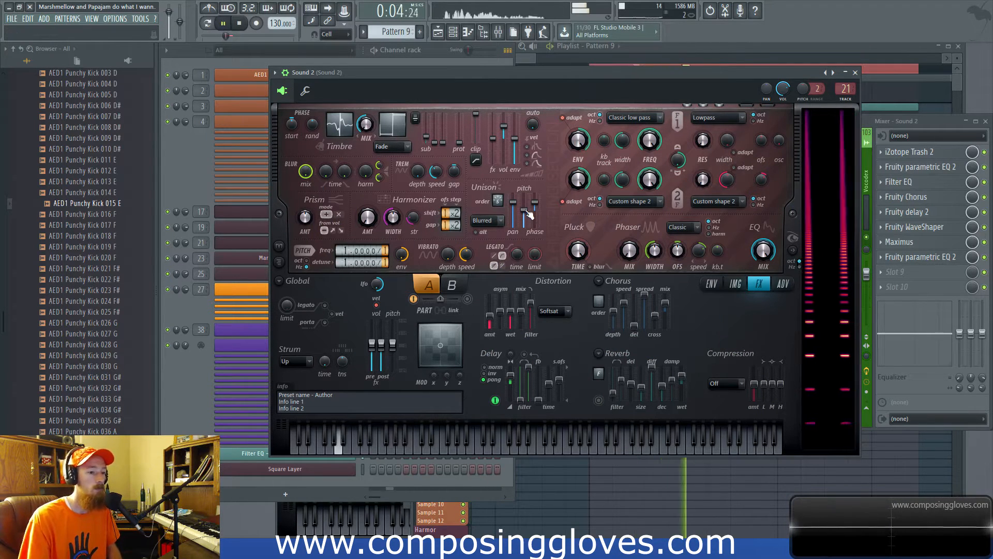
{"action": "key", "text": "space"}
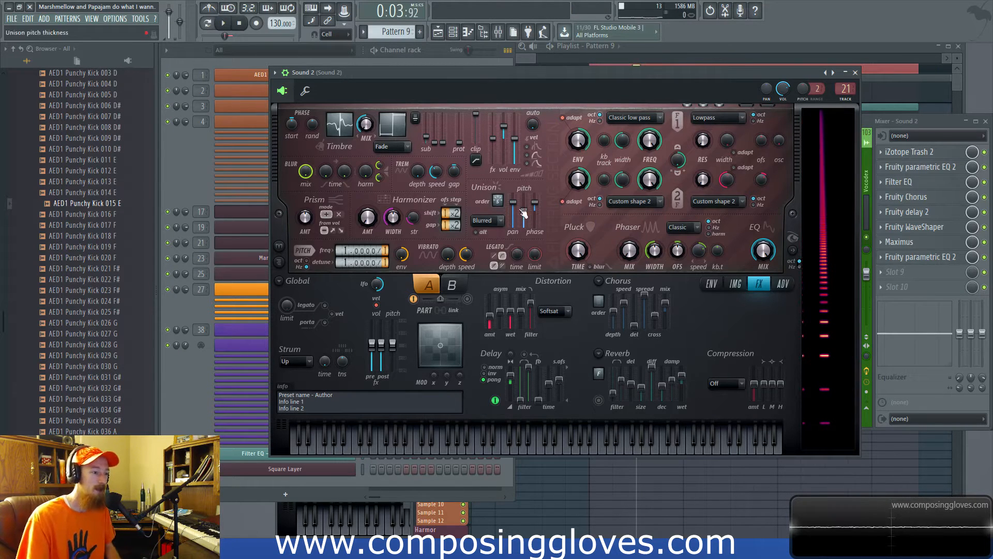
{"action": "key", "text": "ctrl"}
{"action": "key", "text": "space"}
{"action": "key", "text": "space"}
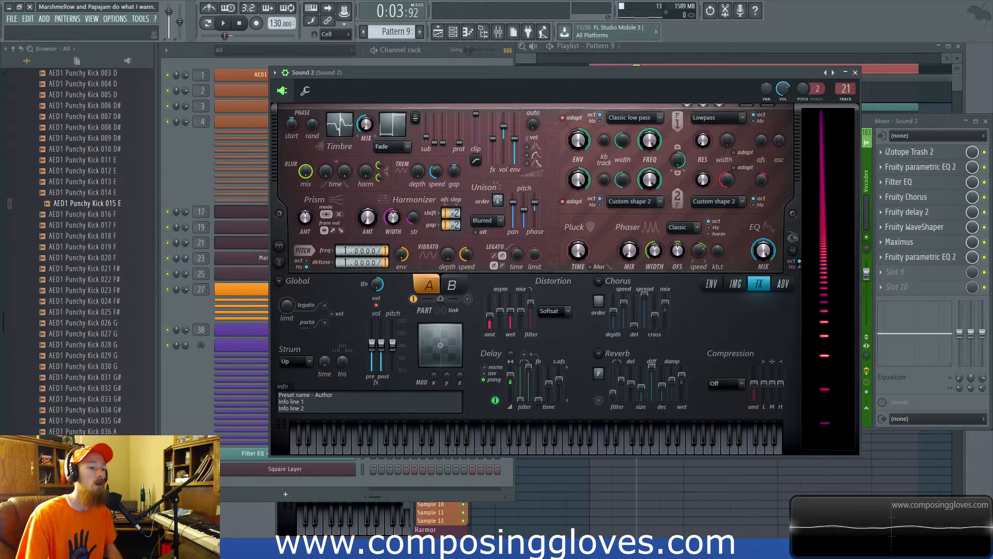
- Look through the instrument's image, advanced and envelope pages, ending on the Global EQ envelope
{"action": "left_click", "coordinate": [735, 284]}
{"action": "left_click", "coordinate": [781, 284]}
{"action": "left_click", "coordinate": [735, 284]}
{"action": "left_click", "coordinate": [711, 284]}
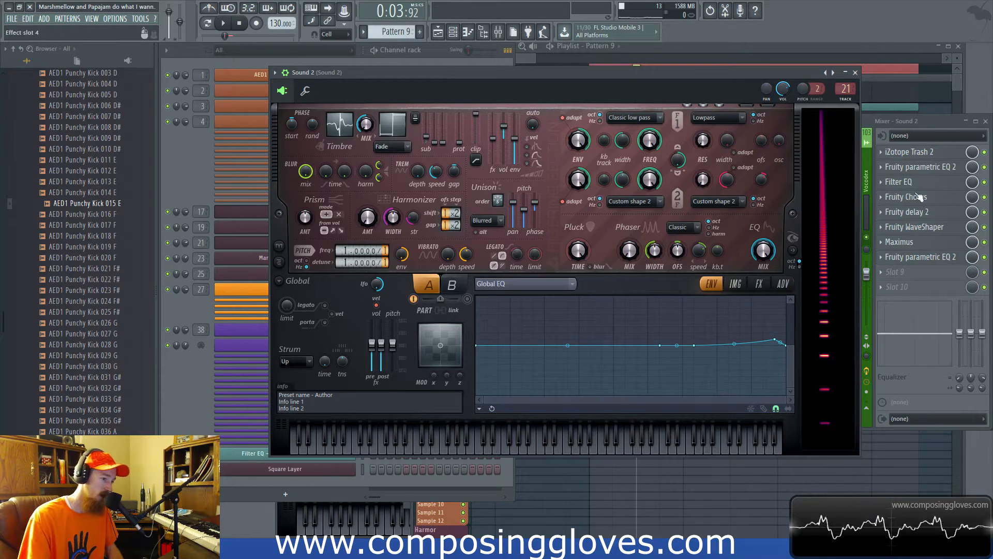
- Open iZotope Trash 2 from Sound 2's mixer effects, arrange the windows and audition it with the Cambridge Reissue impulse response
{"action": "left_click", "coordinate": [945, 121]}
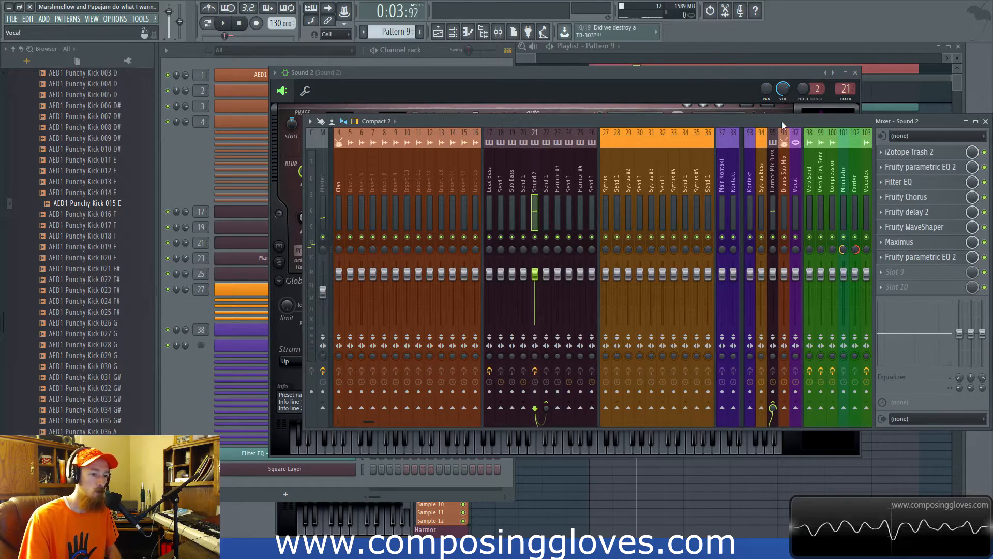
{"action": "left_click_drag", "start_coordinate": [788, 123], "coordinate": [706, 121]}
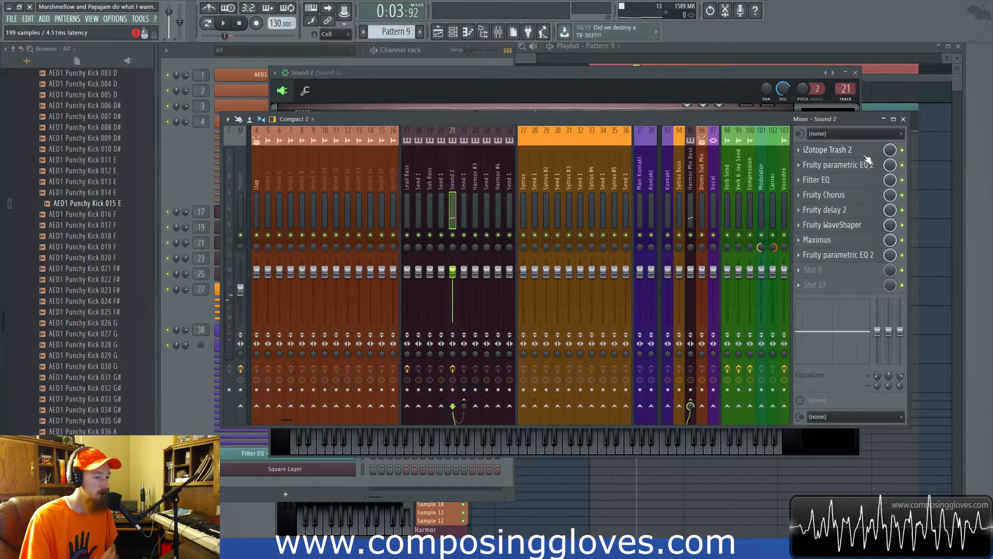
{"action": "left_click", "coordinate": [865, 156]}
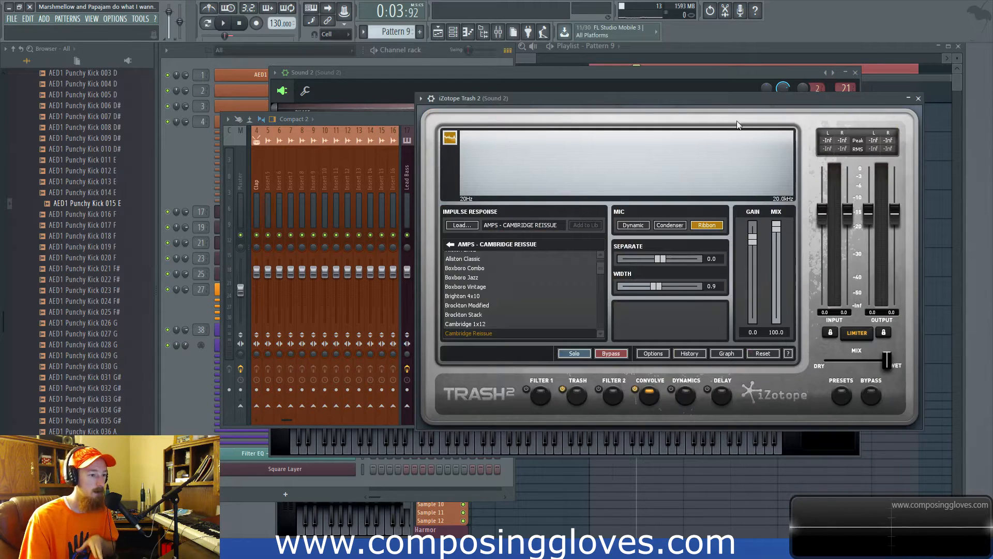
{"action": "left_click_drag", "start_coordinate": [693, 98], "coordinate": [693, 92]}
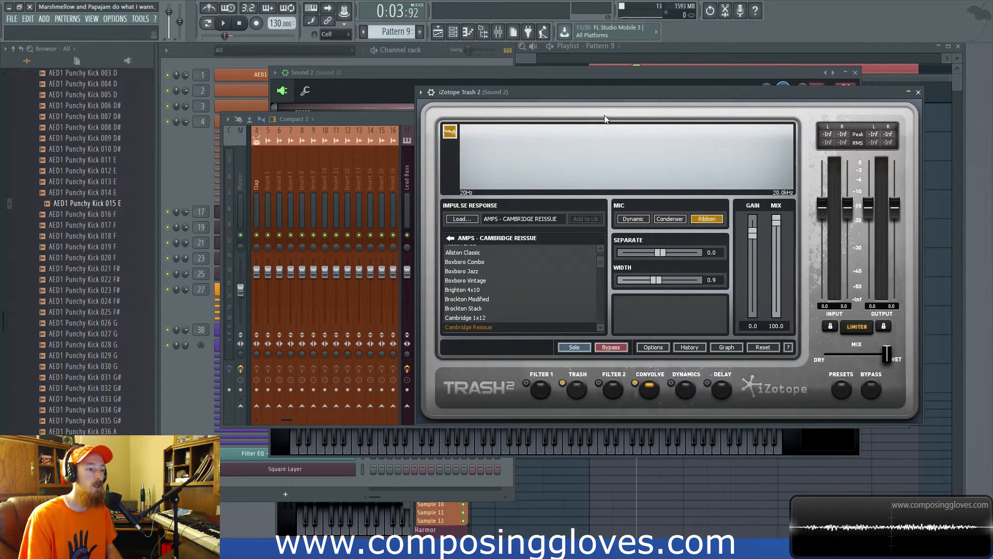
{"action": "left_click_drag", "start_coordinate": [605, 92], "coordinate": [574, 86]}
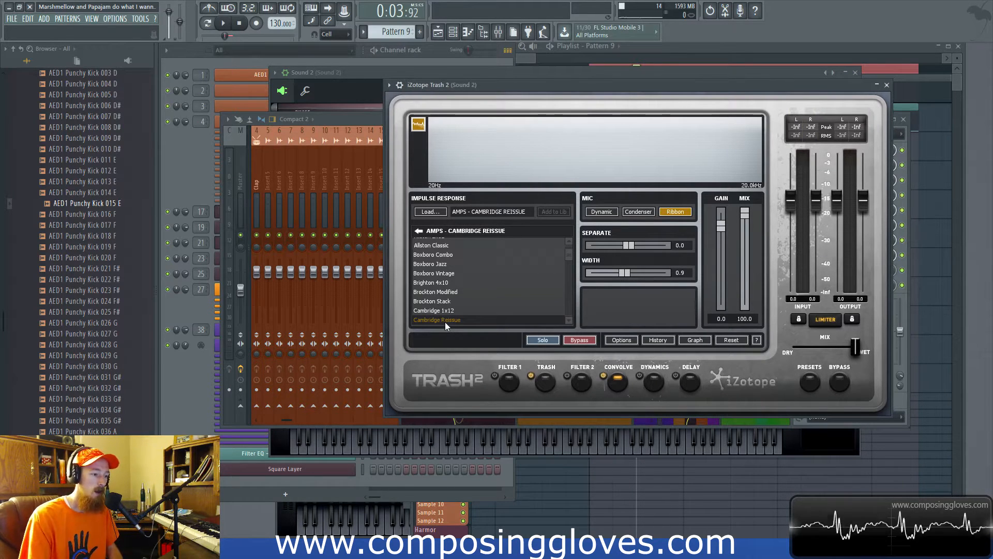
{"action": "key", "text": "space"}
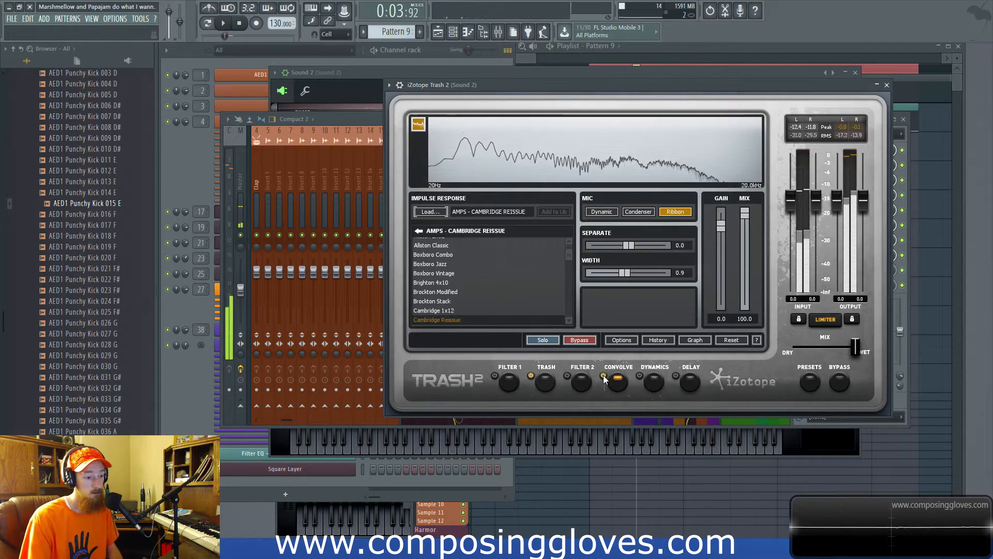
{"action": "key", "text": "space"}
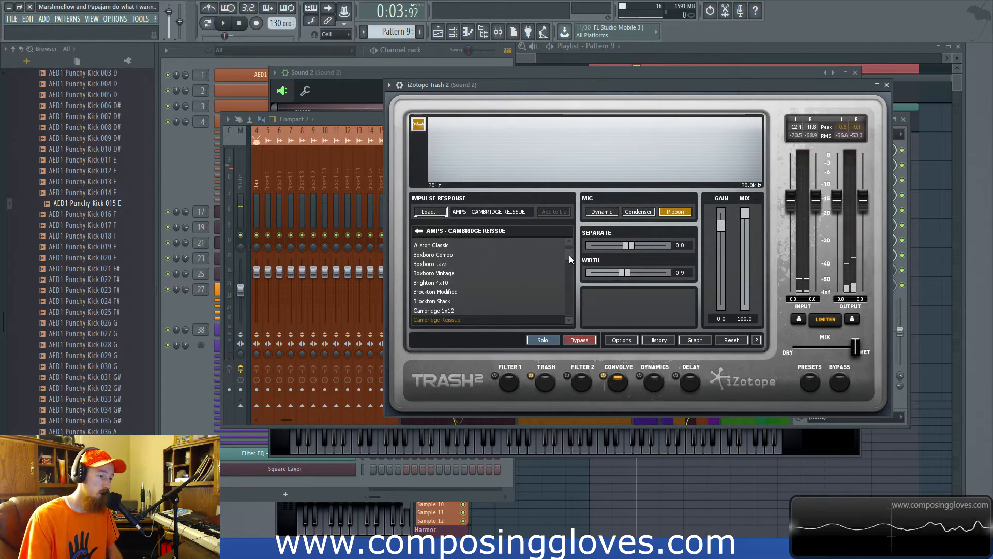
- Try the Chelsea 2x10 amp impulse response in the Convolve module and return to Cambridge Reissue
{"action": "scroll", "coordinate": [566, 267], "scroll_direction": "down", "scroll_amount": 5}
{"action": "scroll", "coordinate": [567, 273], "scroll_direction": "up", "scroll_amount": 1}
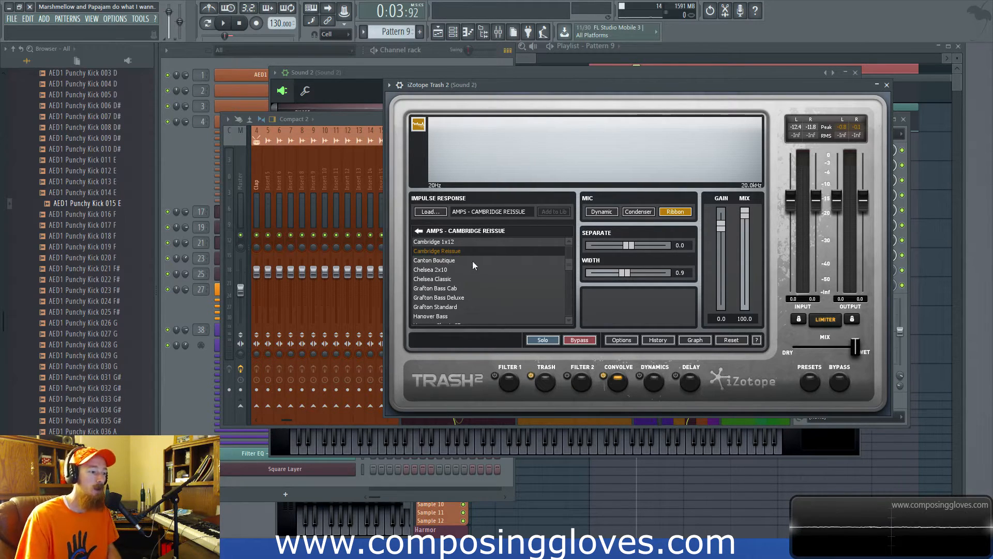
{"action": "left_click", "coordinate": [458, 270]}
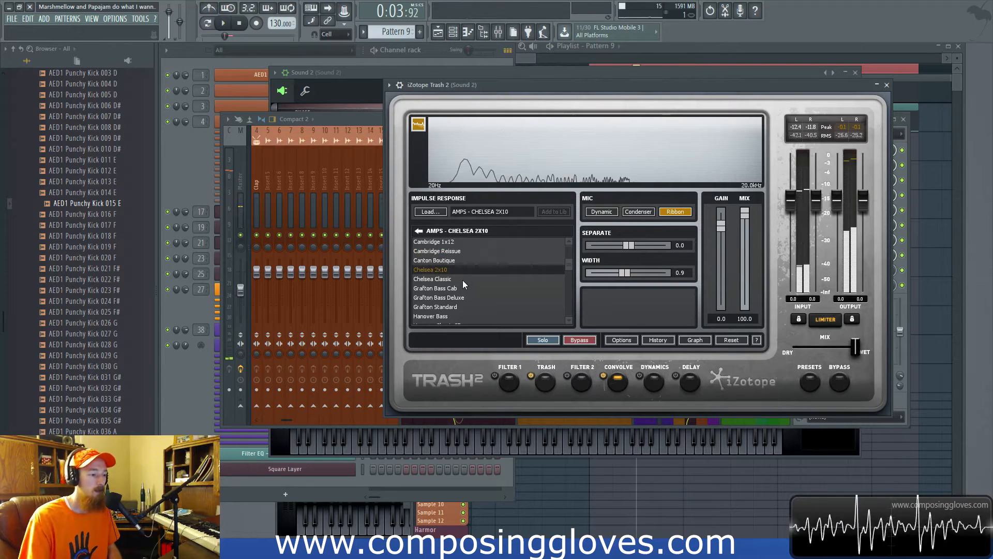
{"action": "left_click", "coordinate": [449, 251]}
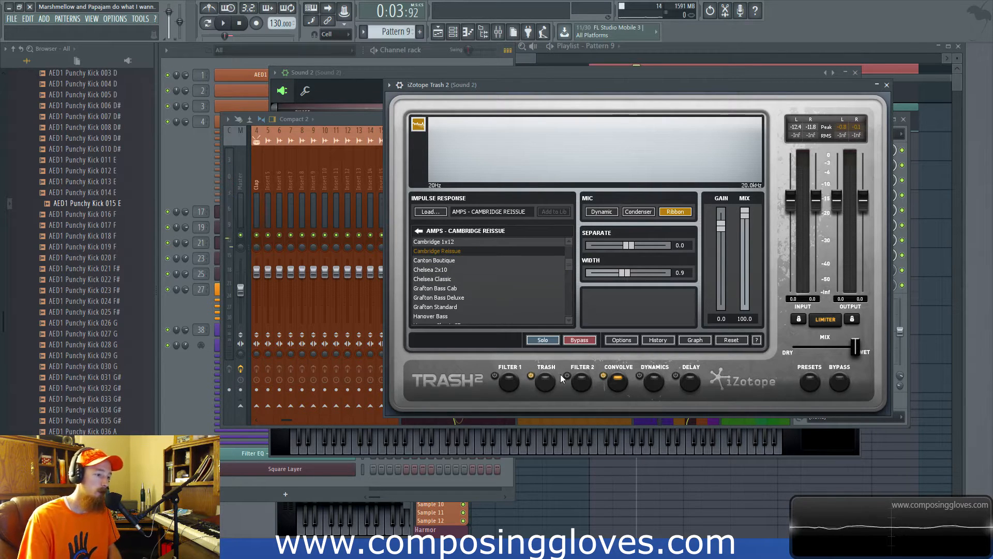
- Compare the sound with the Trash module bypassed and re-enabled, review the Convolve module and close iZotope Trash 2
{"action": "left_click", "coordinate": [546, 385]}
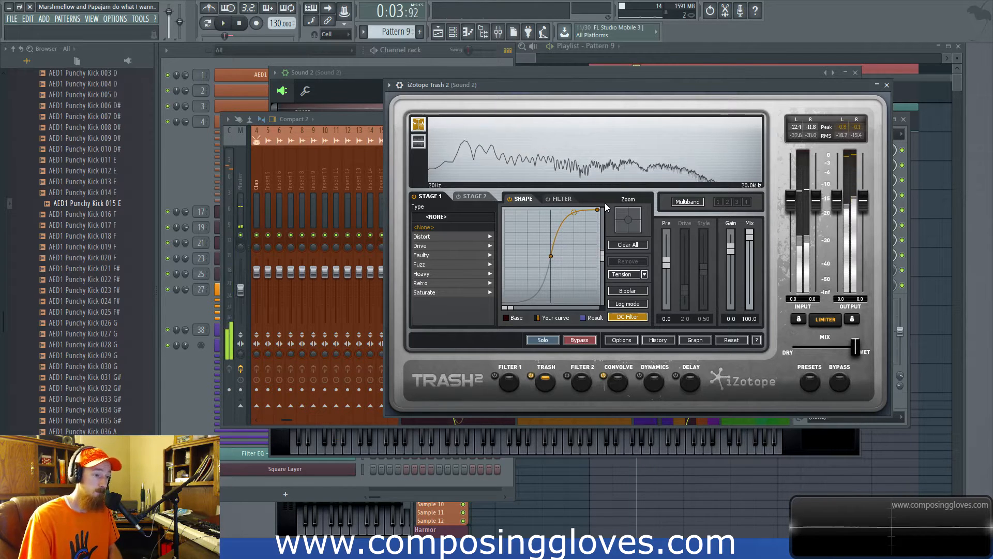
{"action": "left_click", "coordinate": [531, 375]}
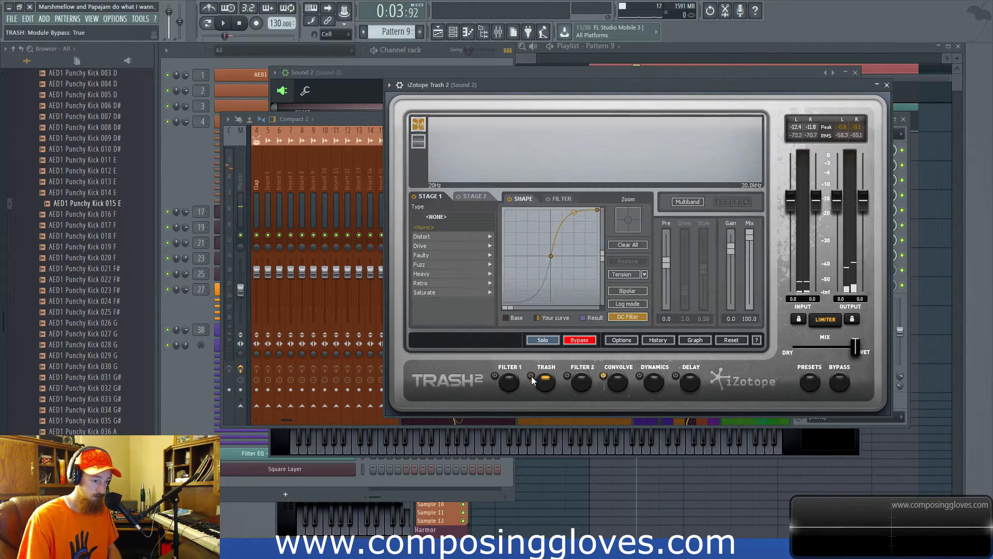
{"action": "left_click", "coordinate": [531, 376]}
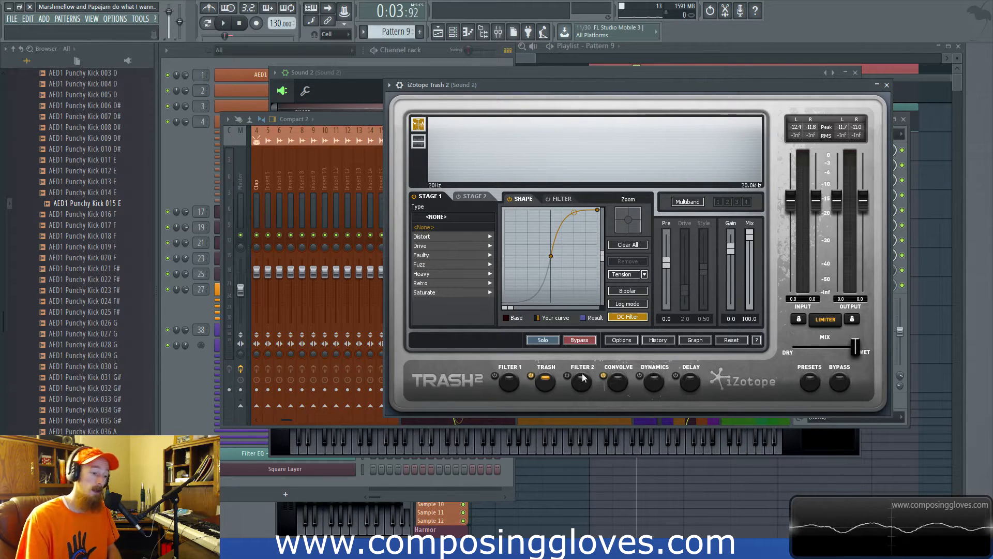
{"action": "left_click", "coordinate": [622, 381]}
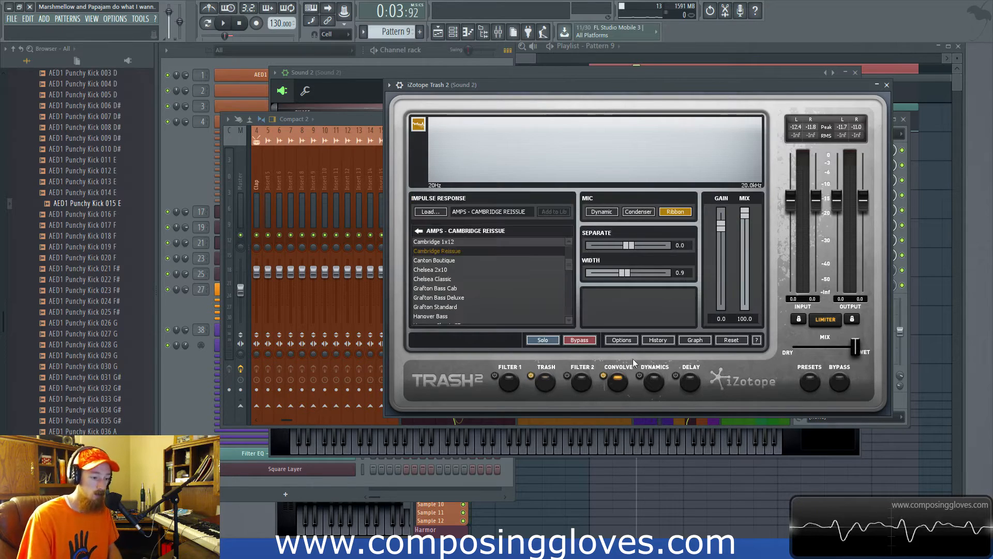
{"action": "left_click", "coordinate": [887, 85]}
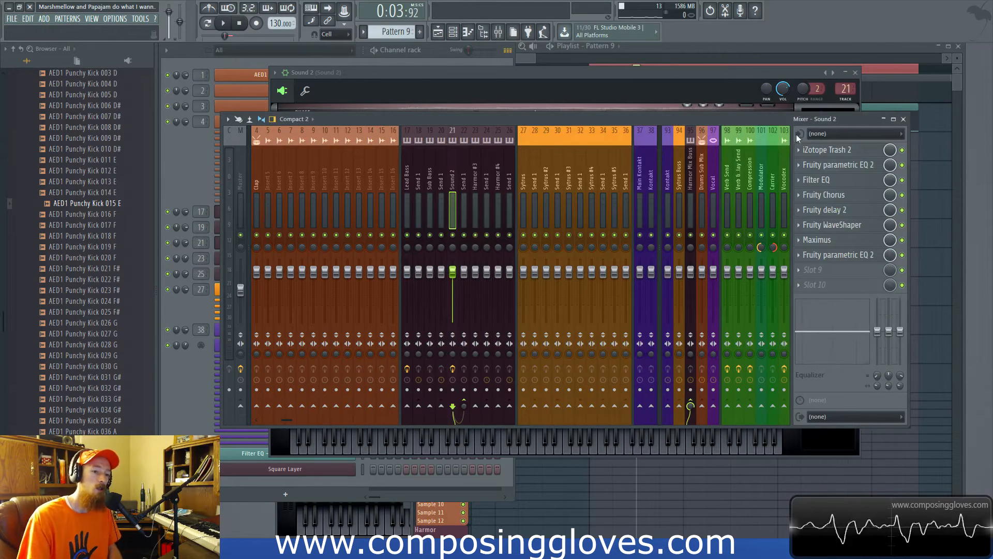
- Disable all of Sound 2's mixer effects below iZotope Trash 2 and audition the pattern
{"action": "left_click", "coordinate": [902, 164]}
{"action": "left_click", "coordinate": [902, 179]}
{"action": "left_click", "coordinate": [903, 210]}
{"action": "left_click", "coordinate": [902, 225]}
{"action": "left_click", "coordinate": [902, 240]}
{"action": "left_click", "coordinate": [903, 255]}
{"action": "key", "text": "space"}
{"action": "key", "text": "space"}
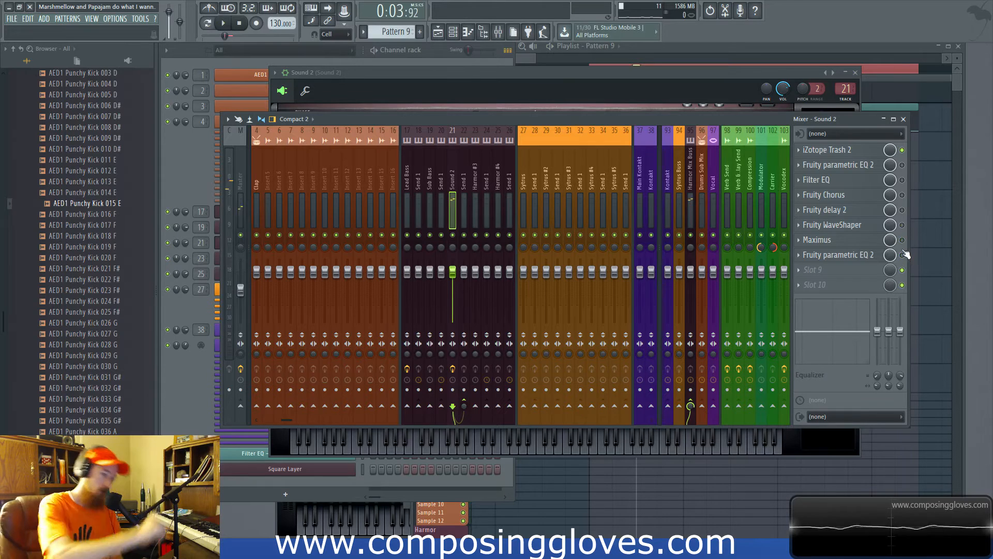
- Re-enable the Fruity parametric EQ 2 directly below iZotope Trash 2 and open it over the mixer to inspect its curve
{"action": "left_click", "coordinate": [902, 165]}
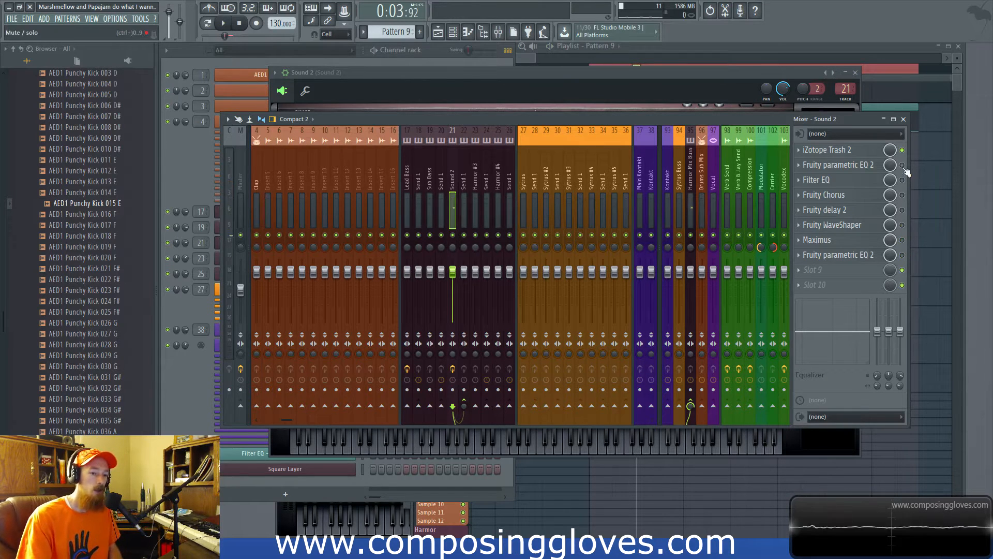
{"action": "left_click", "coordinate": [827, 164]}
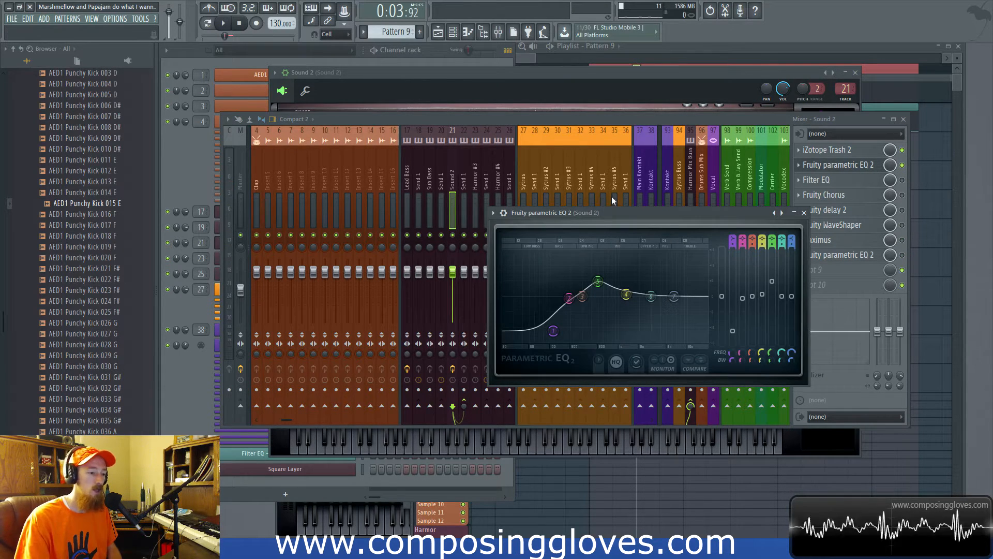
{"action": "left_click_drag", "start_coordinate": [644, 211], "coordinate": [606, 181]}
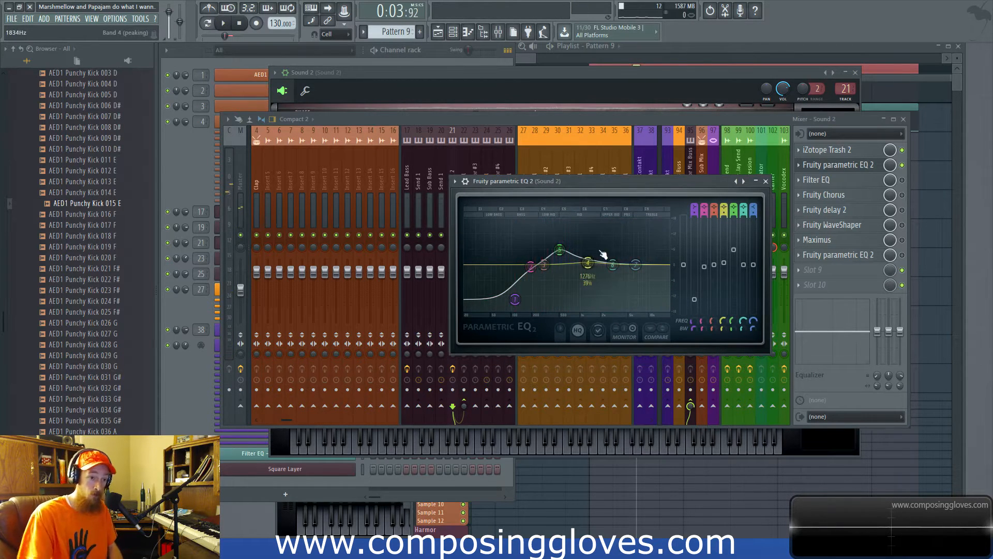
- Rename the Fruity parametric EQ 2 in the second effect slot as Timbre EQ and reopen its window
{"action": "right_click", "coordinate": [851, 166]}
{"action": "type", "text": "Timbre"}
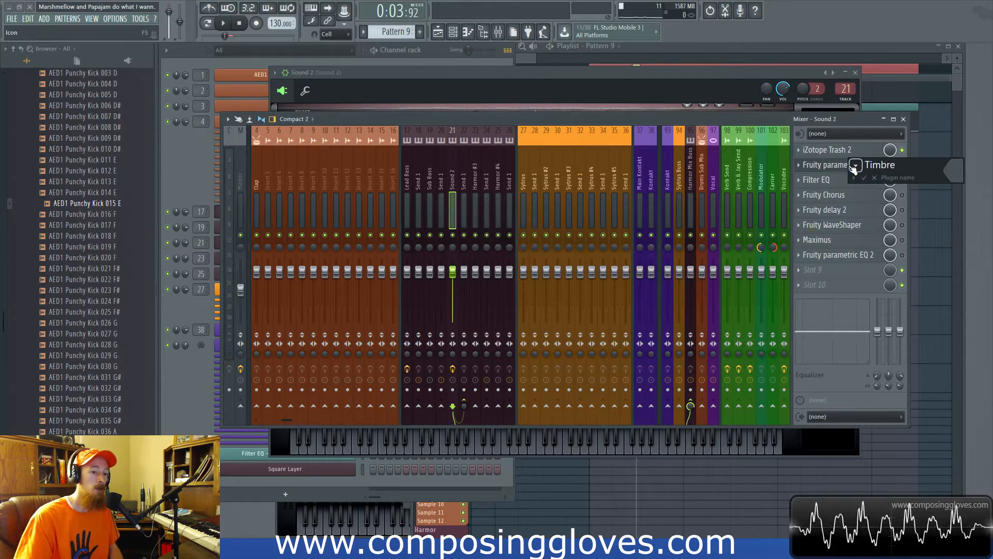
{"action": "key", "text": "Return"}
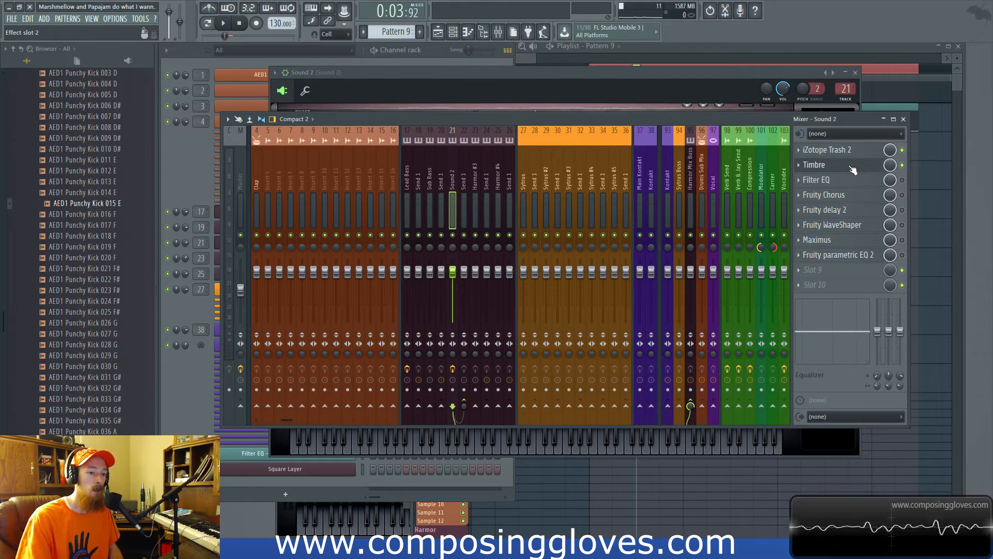
{"action": "right_click", "coordinate": [852, 168]}
{"action": "key", "text": "End"}
{"action": "type", "text": "EWQ"}
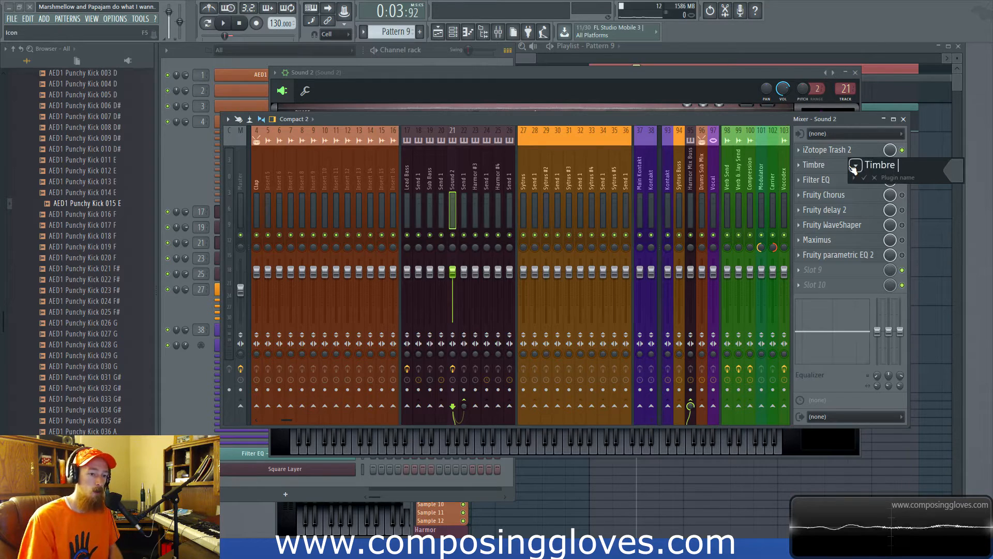
{"action": "key", "text": "BackSpace"}
{"action": "key", "text": "BackSpace"}
{"action": "type", "text": "Q"}
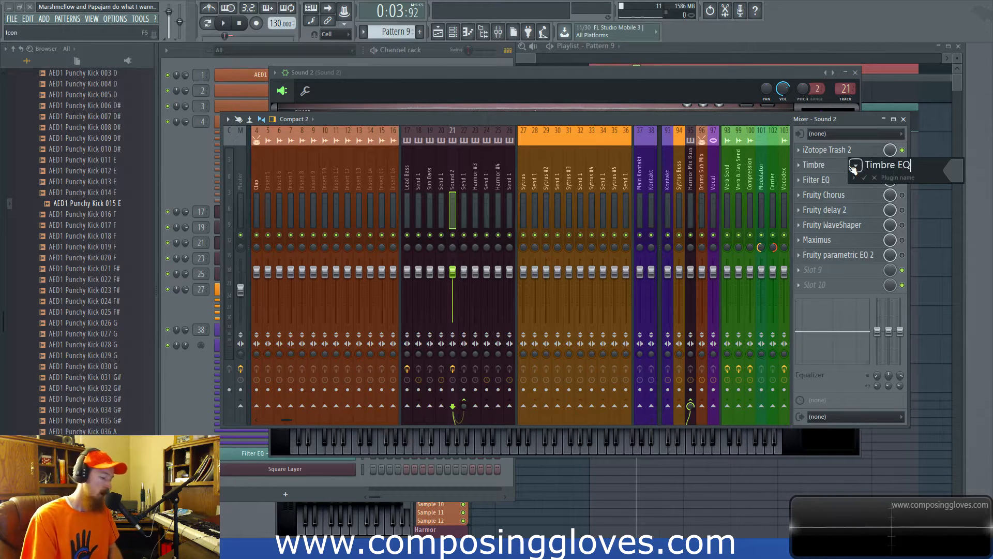
{"action": "key", "text": "Return"}
{"action": "left_click", "coordinate": [853, 169]}
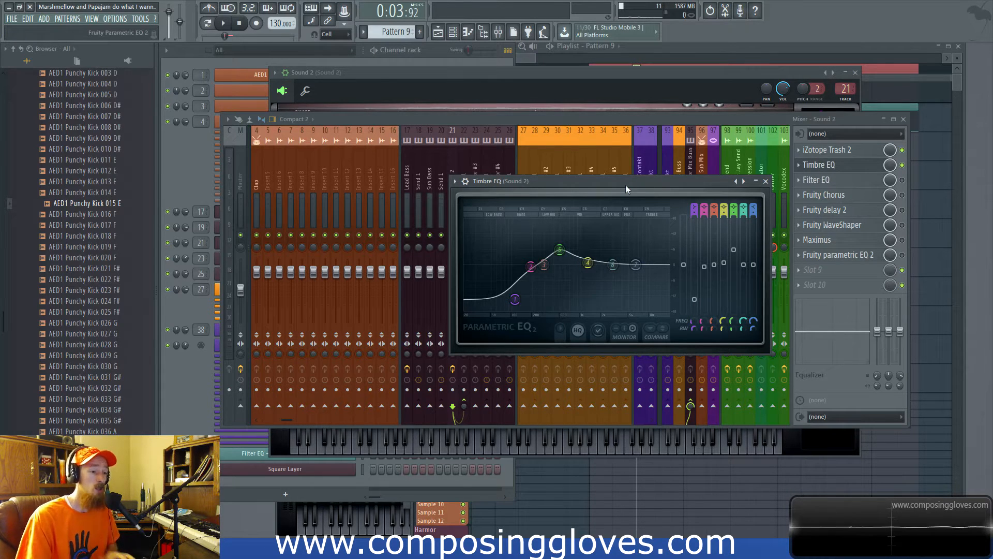
- Audition the pattern through the Timbre EQ, inspect its band curve and shift its window clear of the mixer
{"action": "left_click_drag", "start_coordinate": [625, 185], "coordinate": [619, 171]}
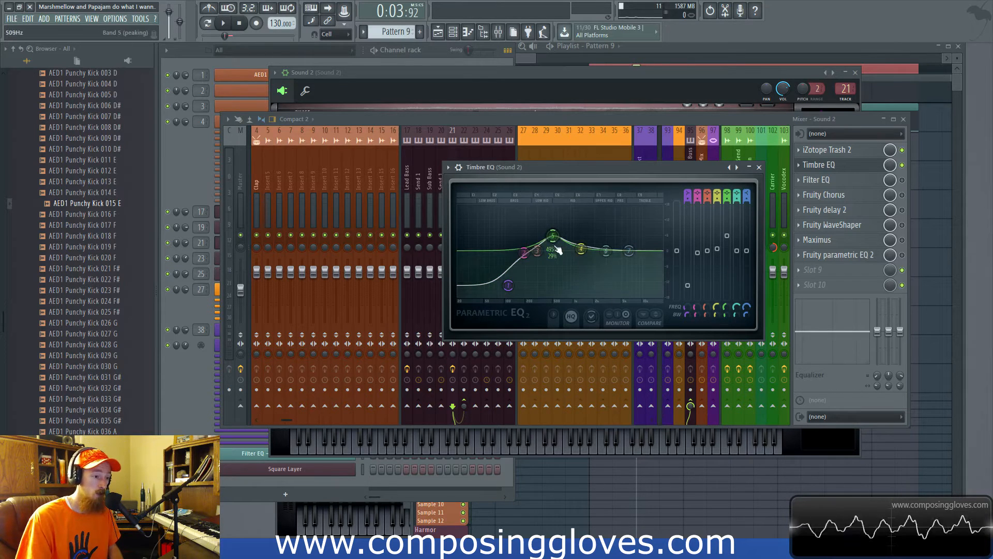
{"action": "key", "text": "space"}
{"action": "key", "text": "space"}
{"action": "key", "text": "space"}
{"action": "key", "text": "space"}
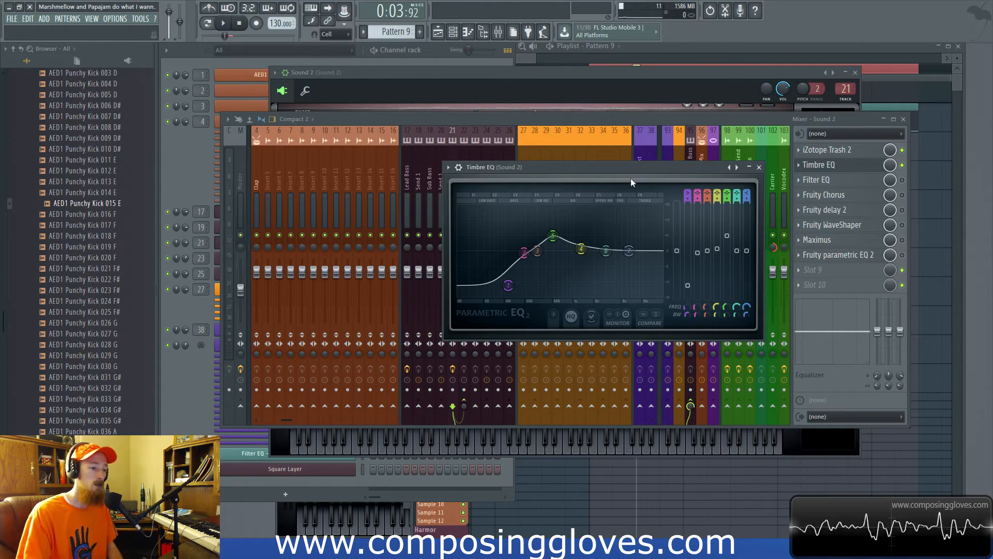
{"action": "left_click_drag", "start_coordinate": [631, 171], "coordinate": [623, 136]}
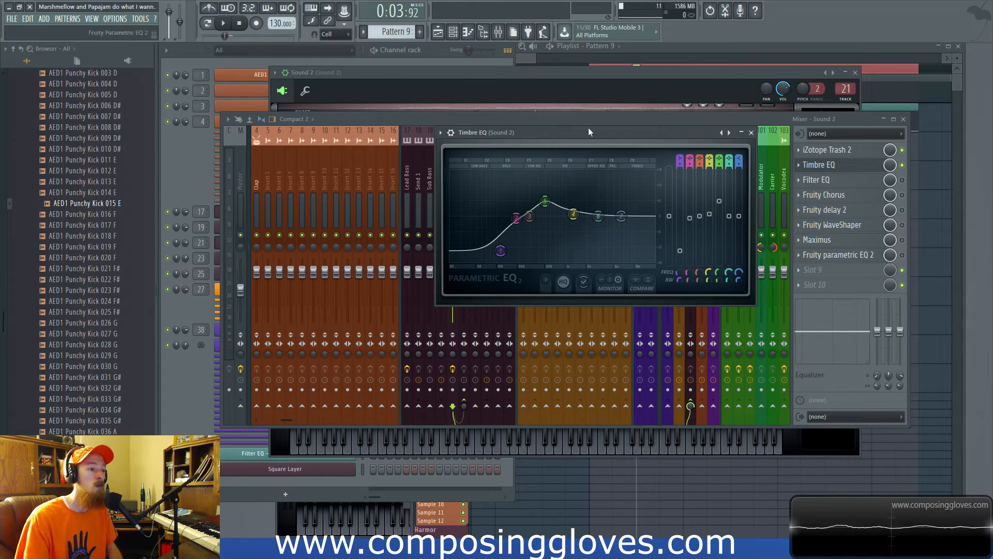
- Display Sound 2's Filter 1 frequency envelope, audition the pattern and adjust the tension of the envelope's falling curve
{"action": "left_click", "coordinate": [592, 75]}
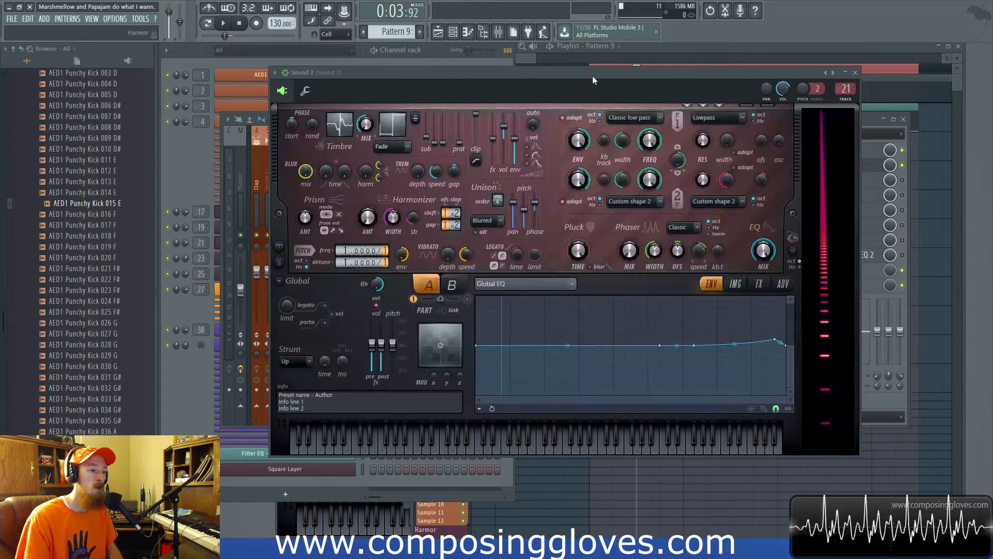
{"action": "left_click", "coordinate": [572, 285]}
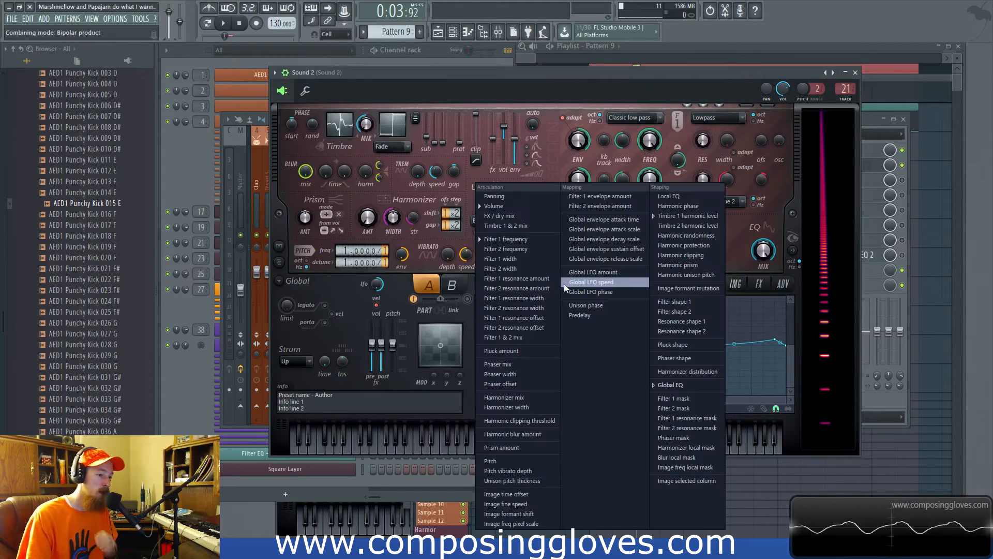
{"action": "left_click", "coordinate": [528, 238]}
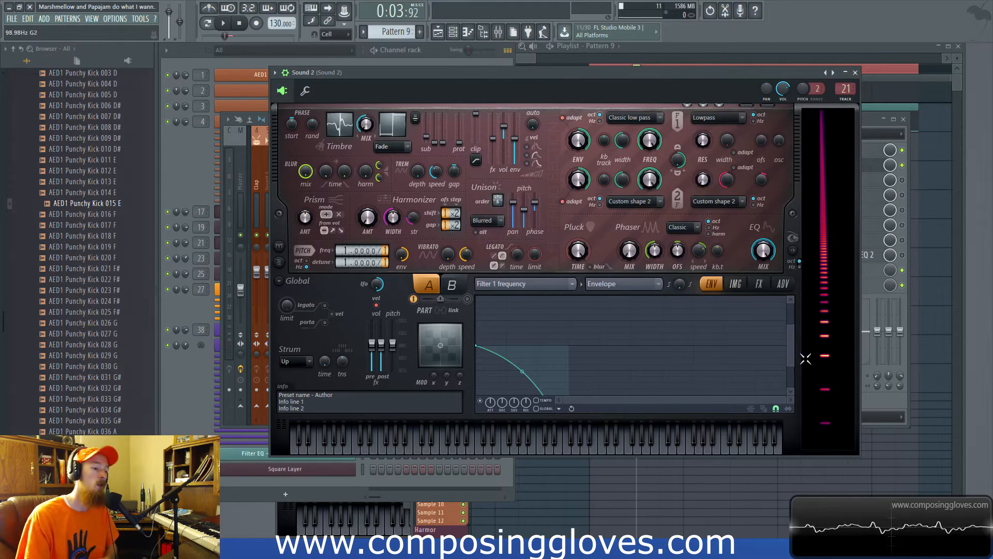
{"action": "left_click_drag", "start_coordinate": [790, 366], "coordinate": [786, 416]}
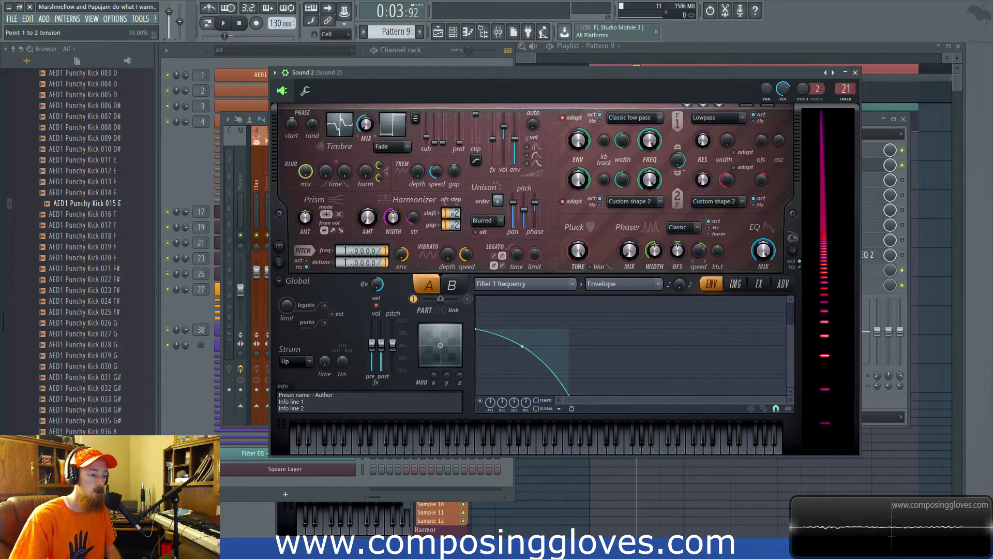
{"action": "left_click_drag", "start_coordinate": [523, 346], "coordinate": [522, 326]}
{"action": "left_click_drag", "start_coordinate": [522, 393], "coordinate": [522, 349]}
{"action": "key", "text": "space"}
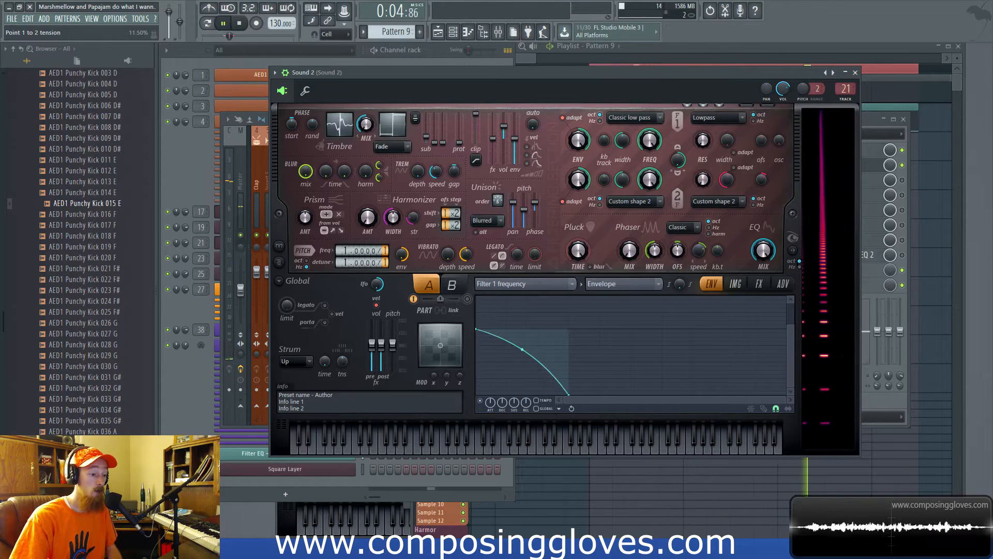
{"action": "key", "text": "space"}
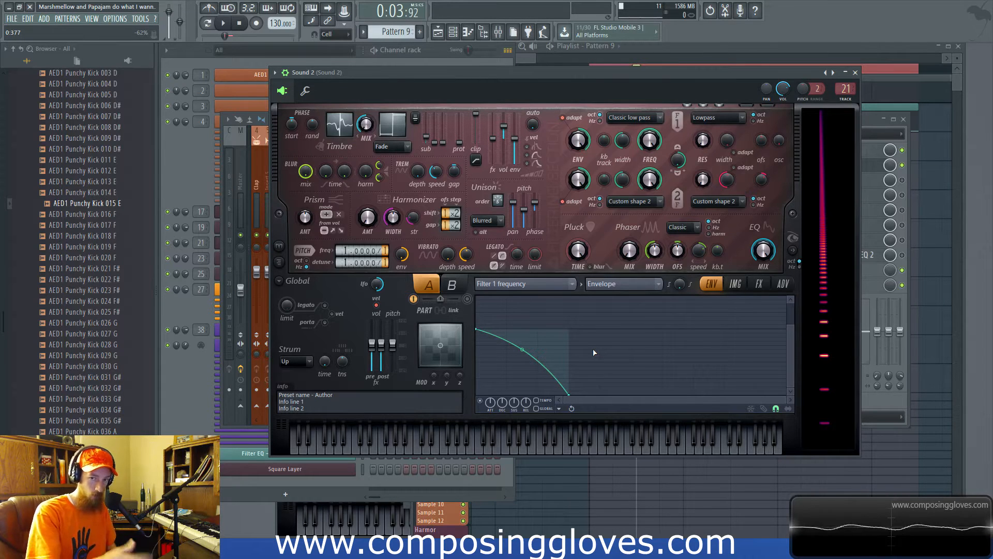
{"action": "left_click_drag", "start_coordinate": [521, 350], "coordinate": [522, 347]}
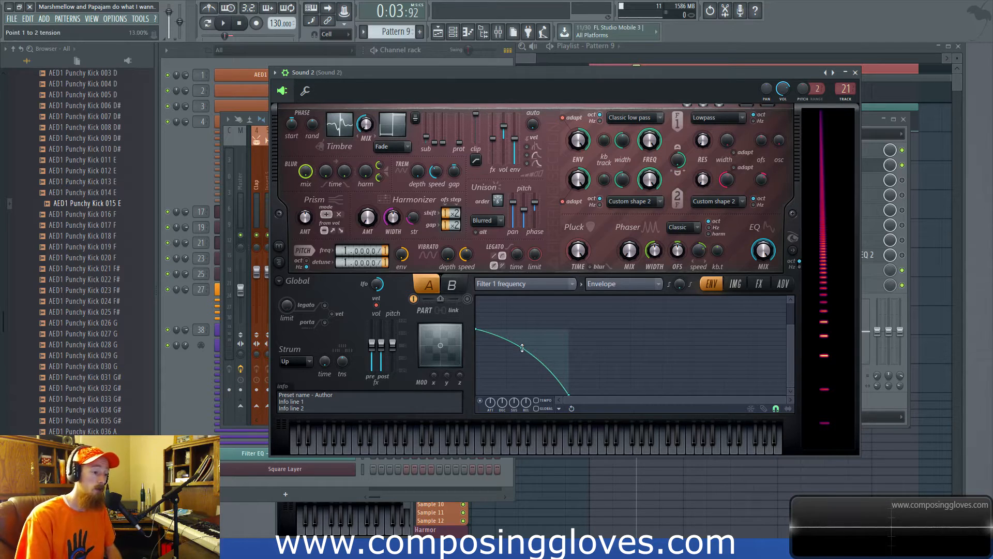
{"action": "left_click_drag", "start_coordinate": [522, 348], "coordinate": [522, 344]}
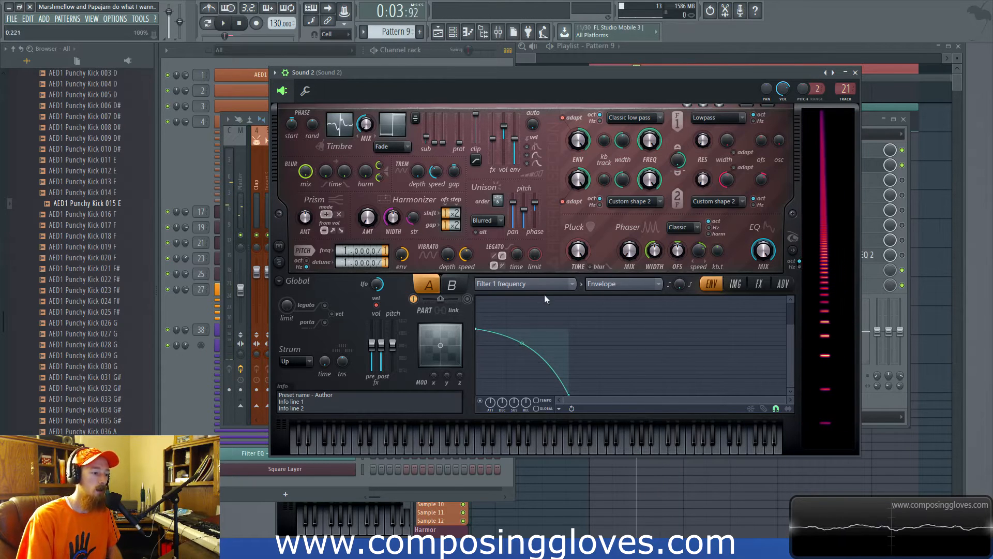
- Examine Sound 2's Volume envelope and close the instrument window
{"action": "left_click", "coordinate": [543, 283]}
{"action": "left_click", "coordinate": [532, 208]}
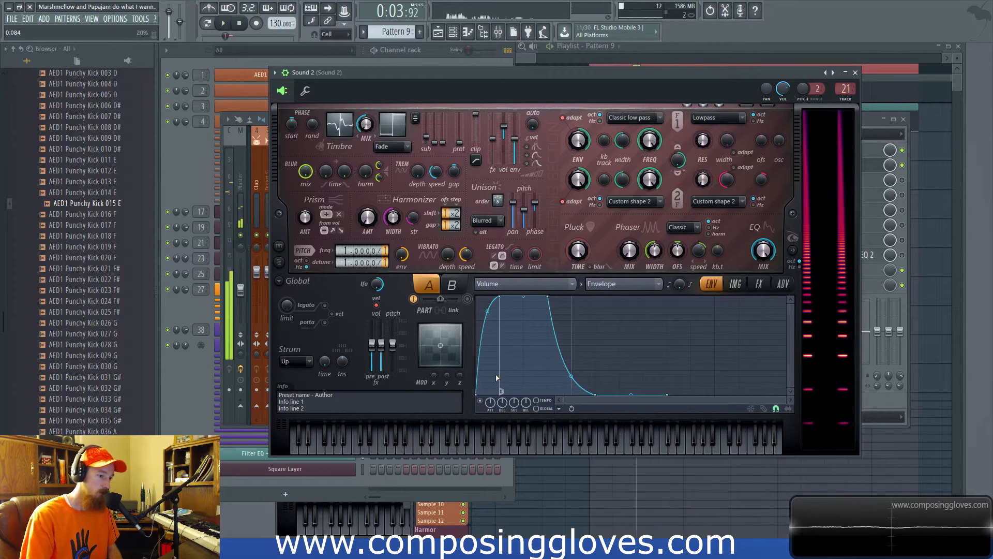
{"action": "left_click_drag", "start_coordinate": [643, 73], "coordinate": [593, 88]}
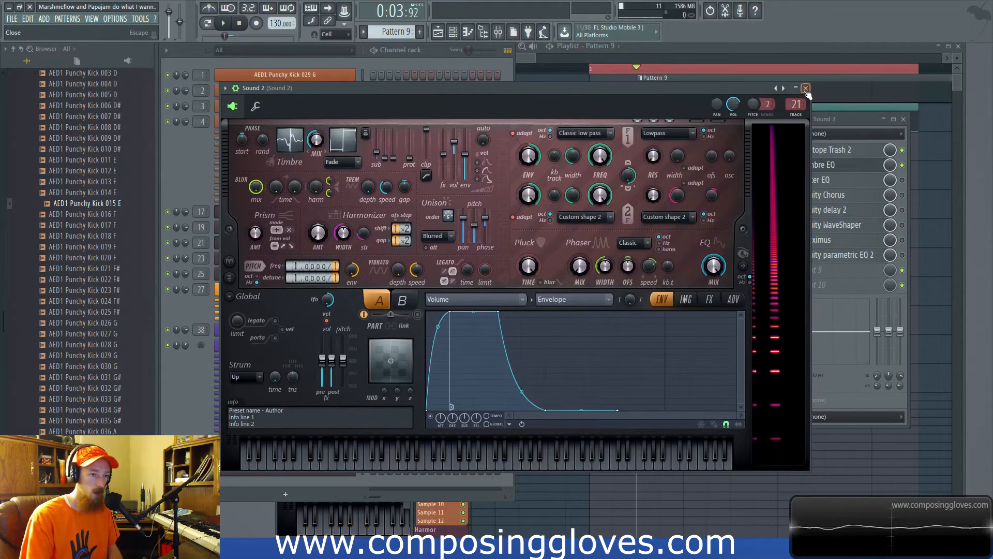
{"action": "left_click", "coordinate": [805, 88]}
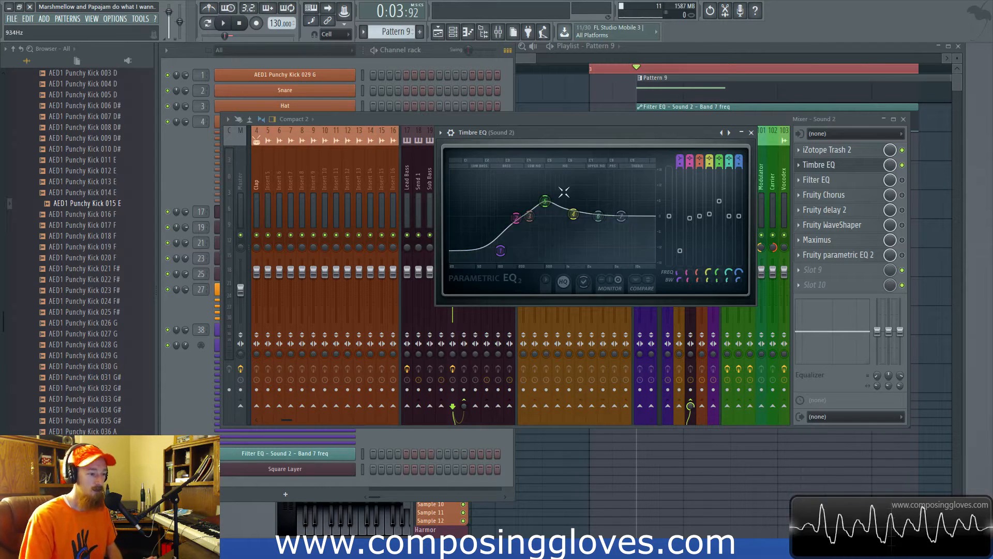
- Close Timbre EQ, enable the Filter EQ in Sound 2's third effect slot, open it and audition the pattern
{"action": "left_click", "coordinate": [859, 166]}
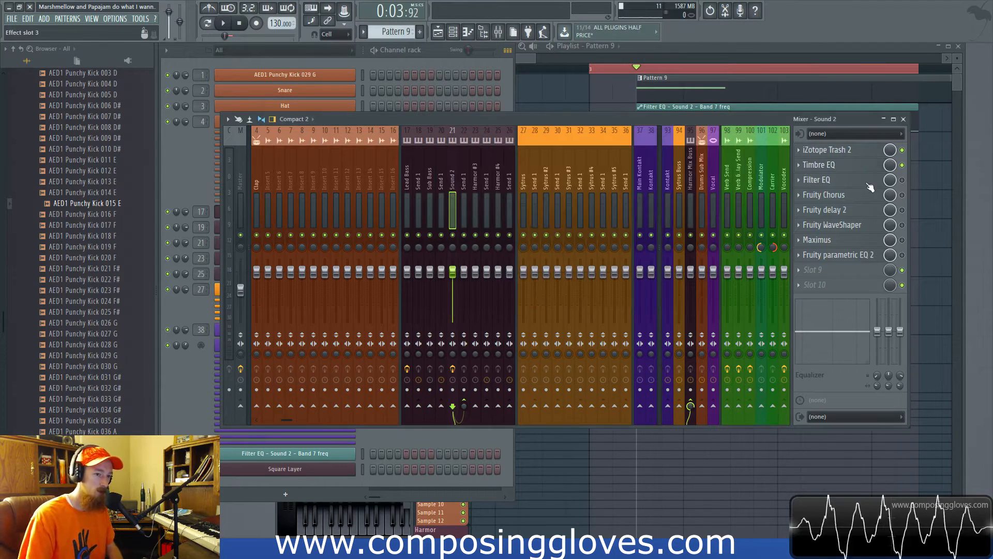
{"action": "left_click", "coordinate": [902, 180]}
{"action": "left_click", "coordinate": [834, 181]}
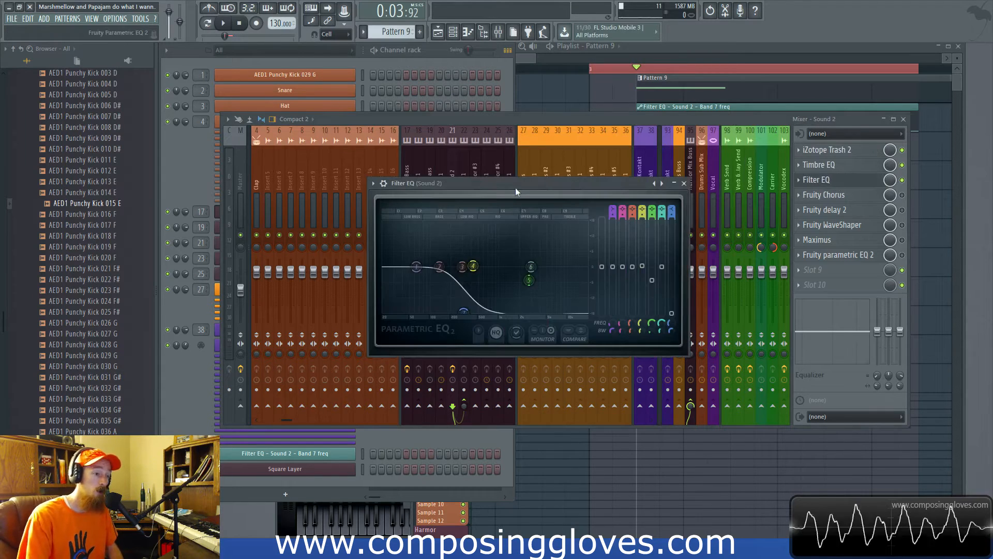
{"action": "key", "text": "space"}
{"action": "key", "text": "space"}
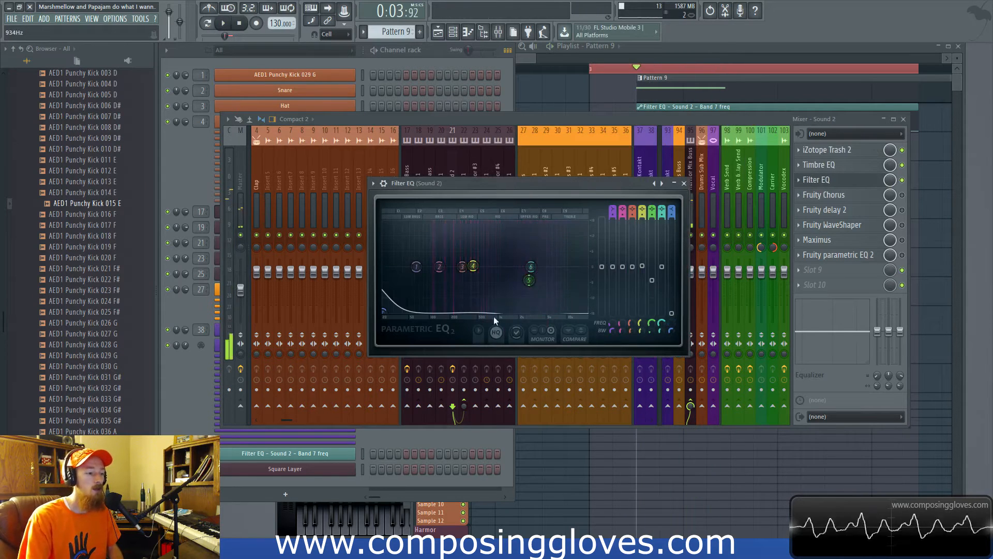
- Inspect the Filter EQ Band 7 frequency automation clip in the playlist, audition it over the Filter EQ window and close the EQ
{"action": "left_click", "coordinate": [701, 54]}
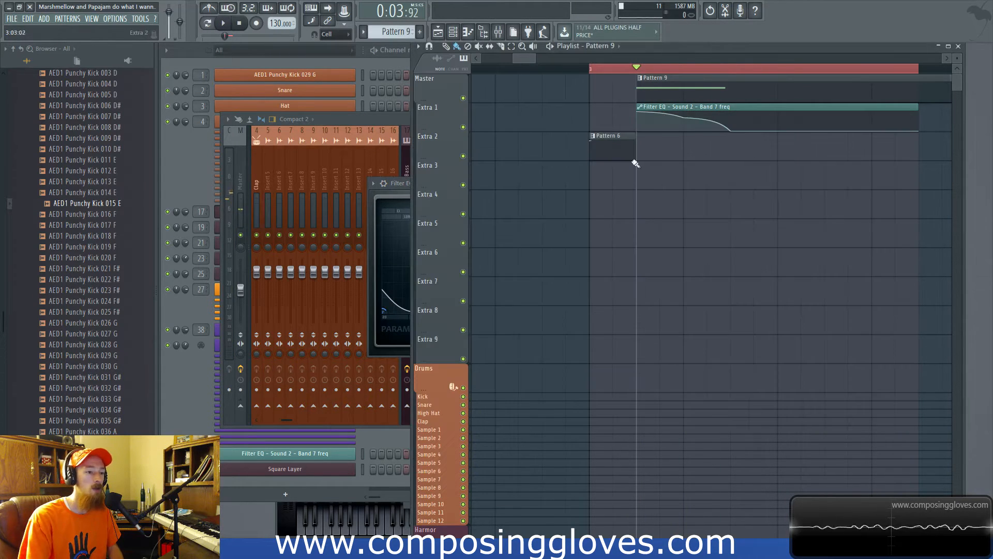
{"action": "left_click", "coordinate": [674, 140]}
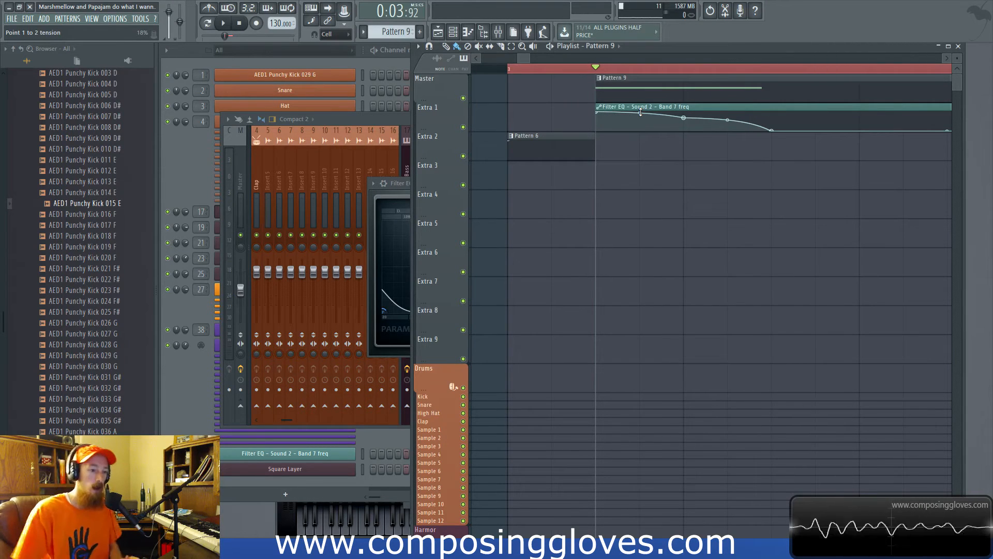
{"action": "left_click", "coordinate": [370, 217]}
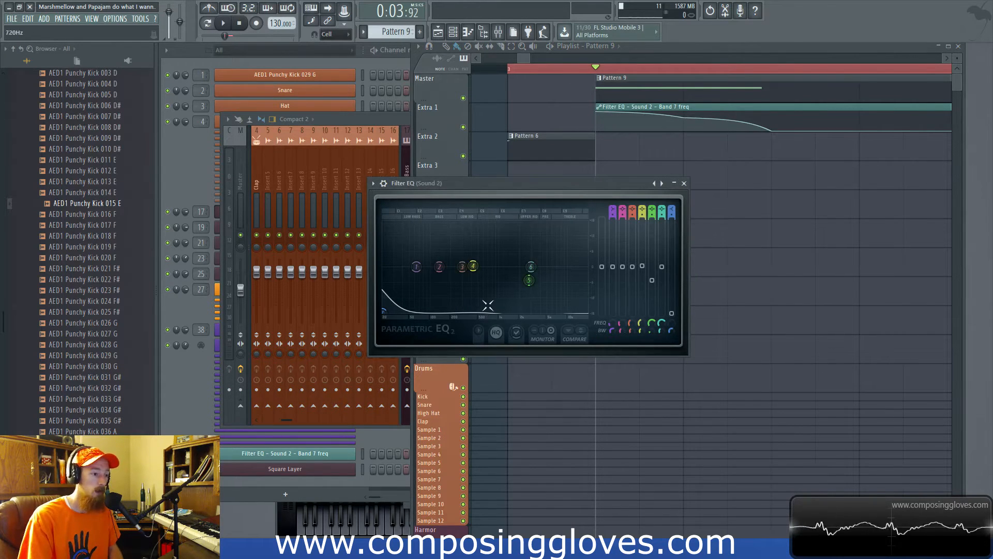
{"action": "key", "text": "space"}
{"action": "key", "text": "space"}
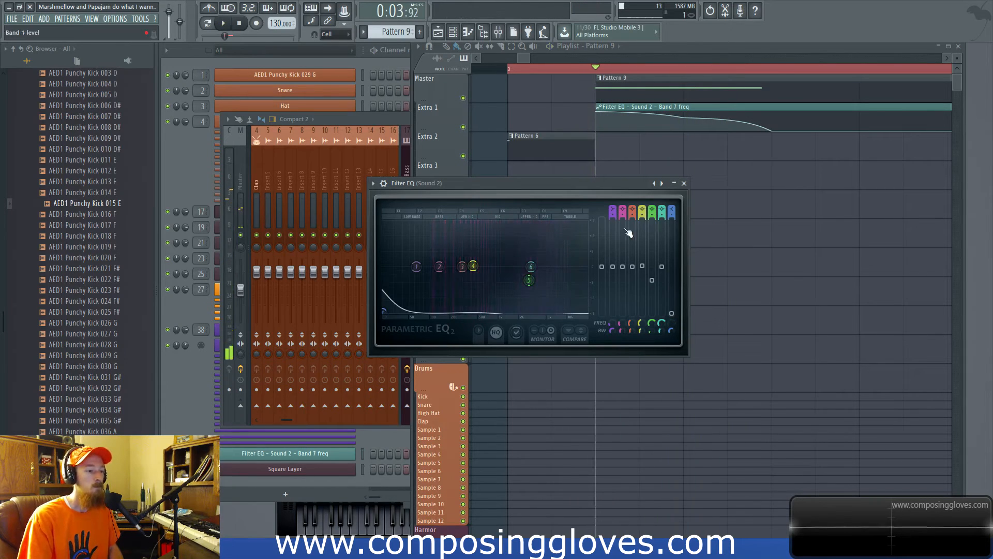
{"action": "left_click", "coordinate": [685, 184]}
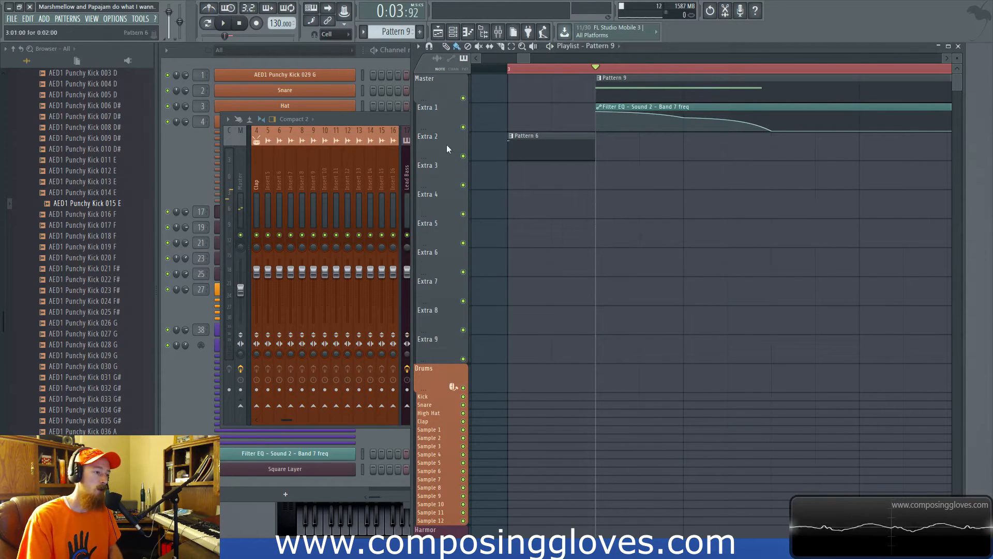
- Bring the mixer back up and open Fruity Chorus in Sound 2's fourth effect slot to review its settings
{"action": "left_click", "coordinate": [355, 117]}
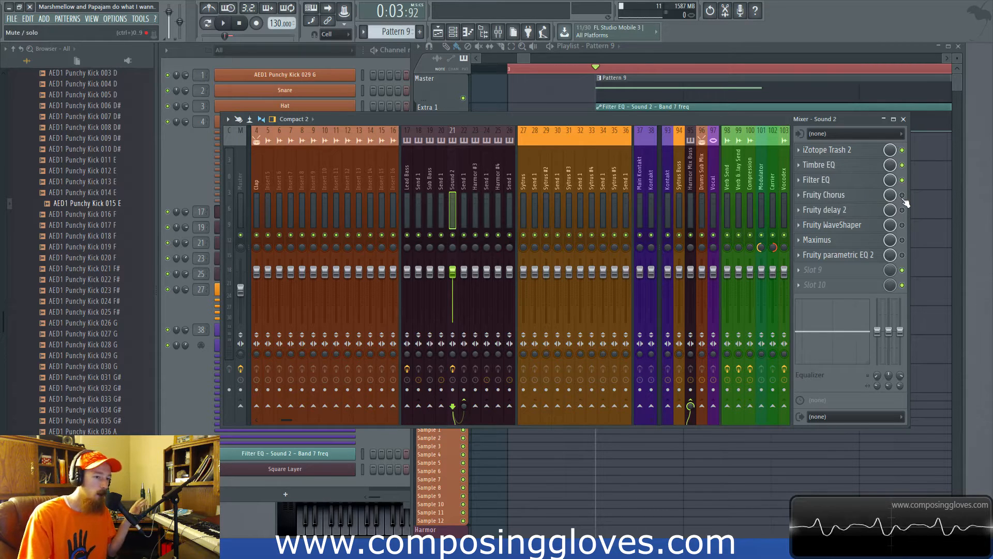
{"action": "left_click", "coordinate": [832, 195]}
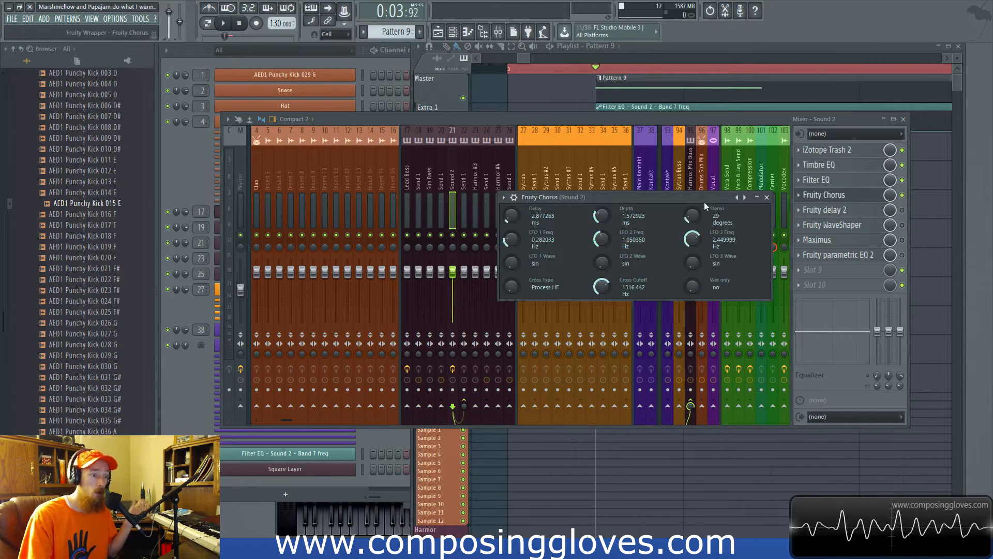
{"action": "left_click_drag", "start_coordinate": [696, 199], "coordinate": [701, 191]}
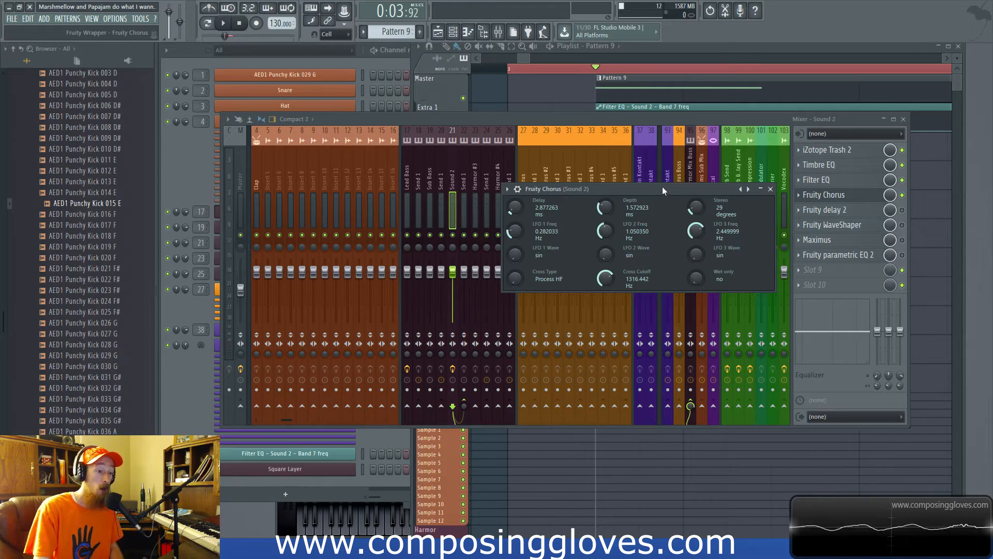
- Compare the pattern with Fruity Chorus bypassed and active, leaving the effect enabled
{"action": "left_click", "coordinate": [902, 195]}
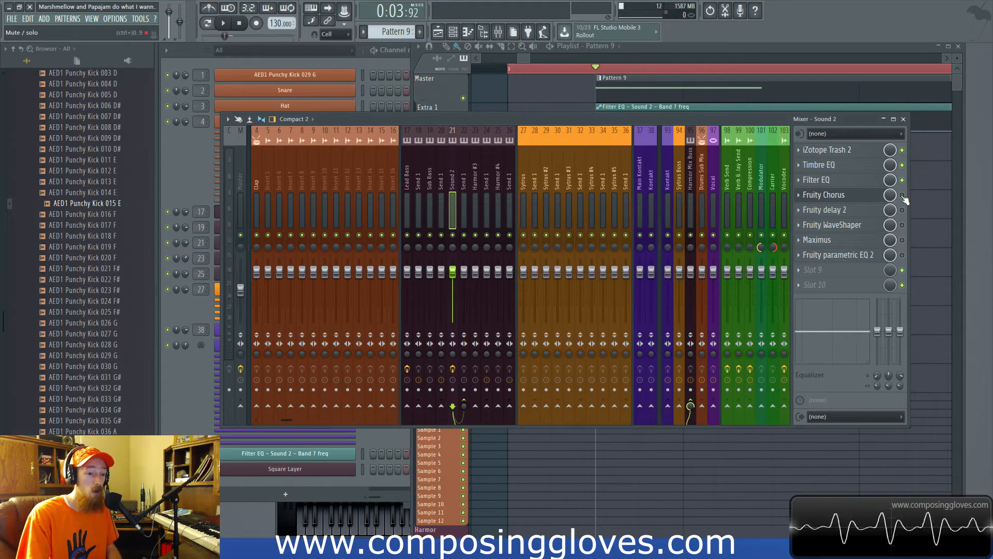
{"action": "key", "text": "space"}
{"action": "key", "text": "space"}
{"action": "key", "text": "space"}
{"action": "key", "text": "space"}
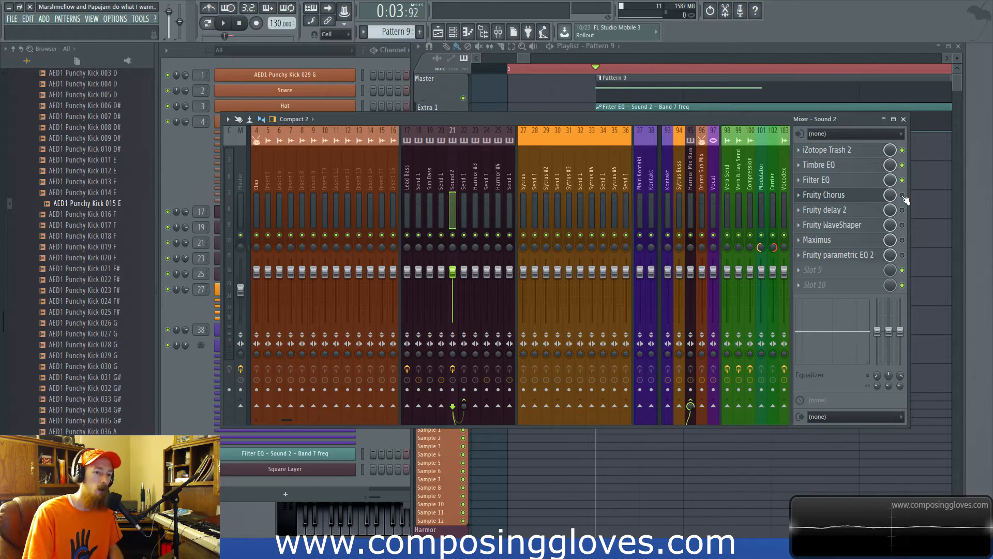
- Reopen Fruity Chorus on the Sound 2 mixer track, place its window over the mixer and review its parameters
{"action": "left_click", "coordinate": [845, 197]}
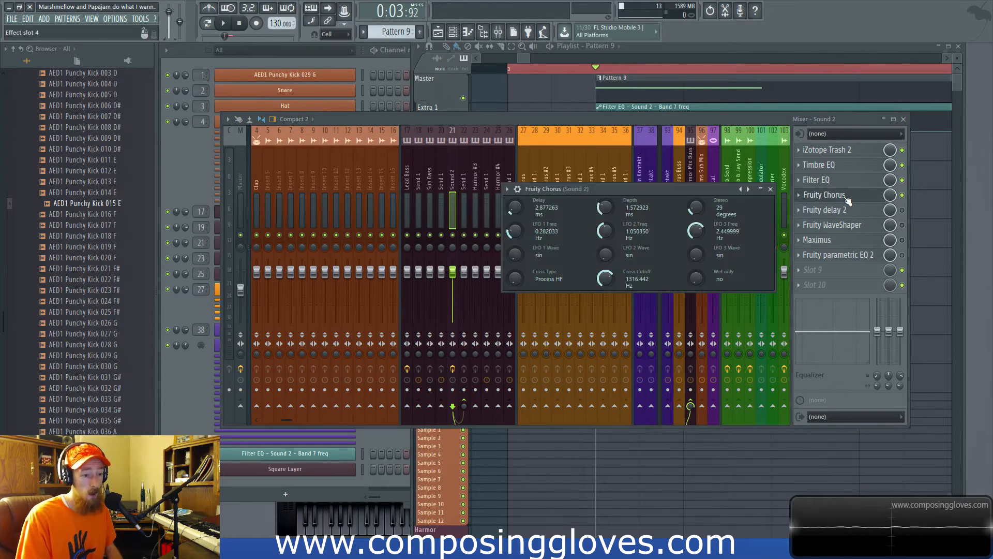
{"action": "left_click", "coordinate": [665, 175]}
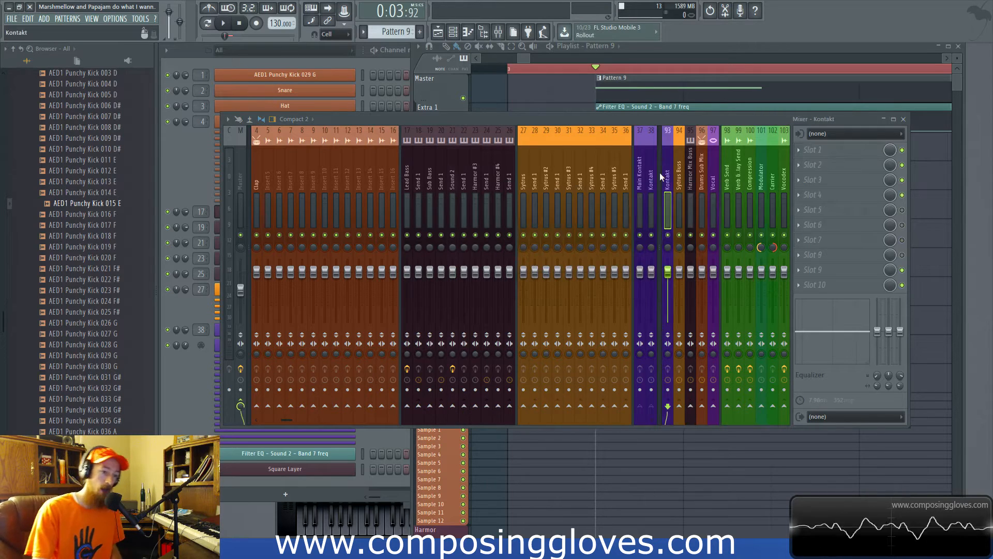
{"action": "left_click", "coordinate": [452, 186]}
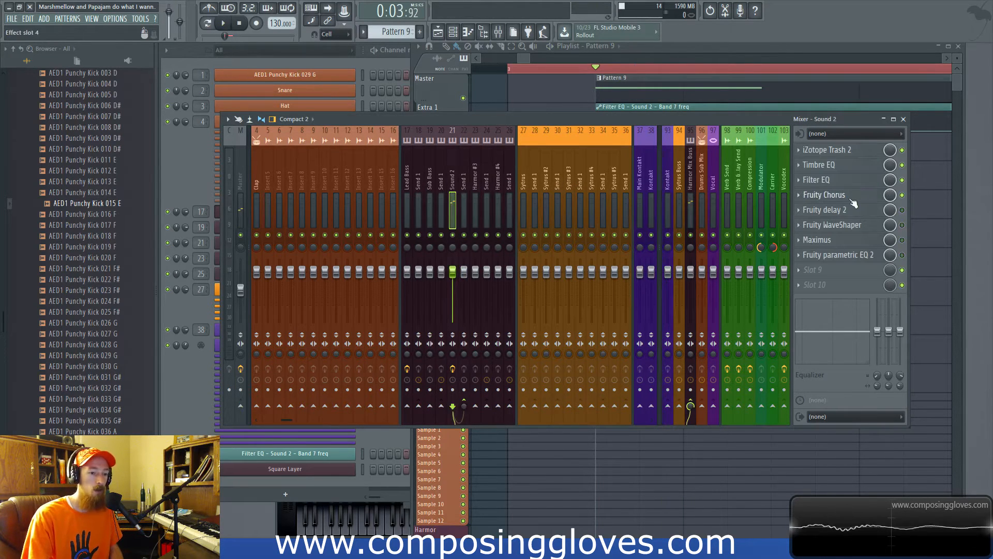
{"action": "left_click", "coordinate": [823, 195]}
{"action": "left_click_drag", "start_coordinate": [622, 190], "coordinate": [598, 172]}
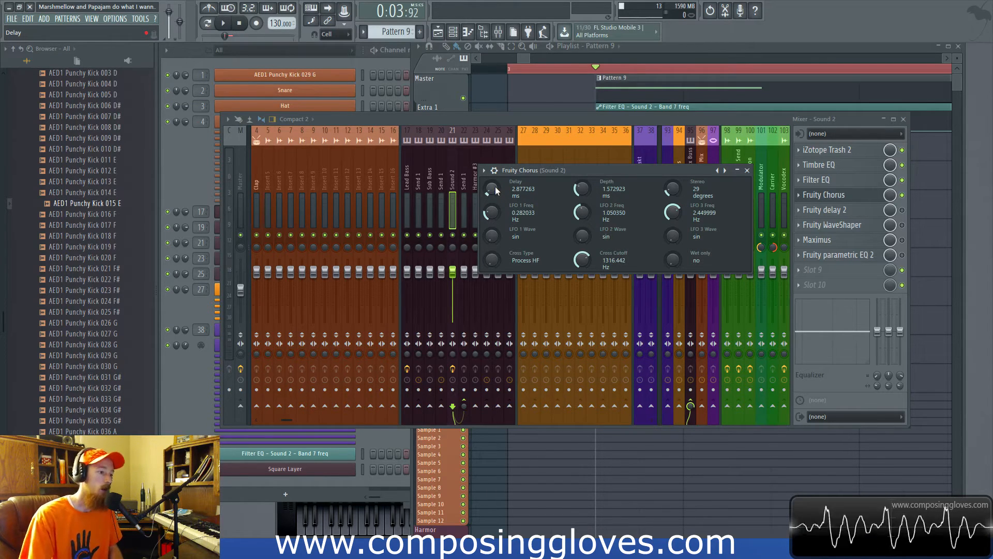
- Try a Fruity Chorus delay of about 2.57 ms while auditioning the pattern, and restore the delay to about 2.88 ms
{"action": "key", "text": "space"}
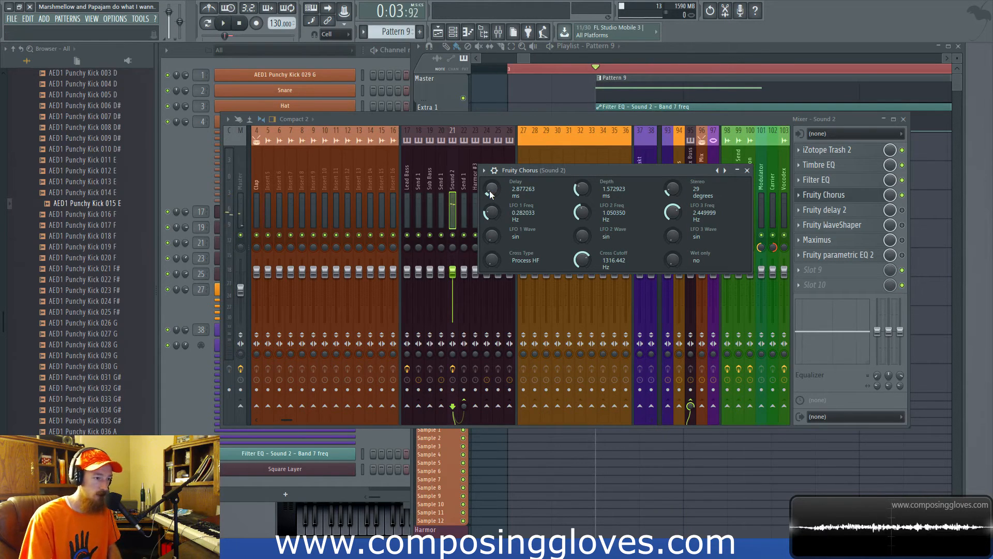
{"action": "left_click_drag", "start_coordinate": [494, 187], "coordinate": [492, 191]}
{"action": "key", "text": "space"}
{"action": "key", "text": "space"}
{"action": "key", "text": "space"}
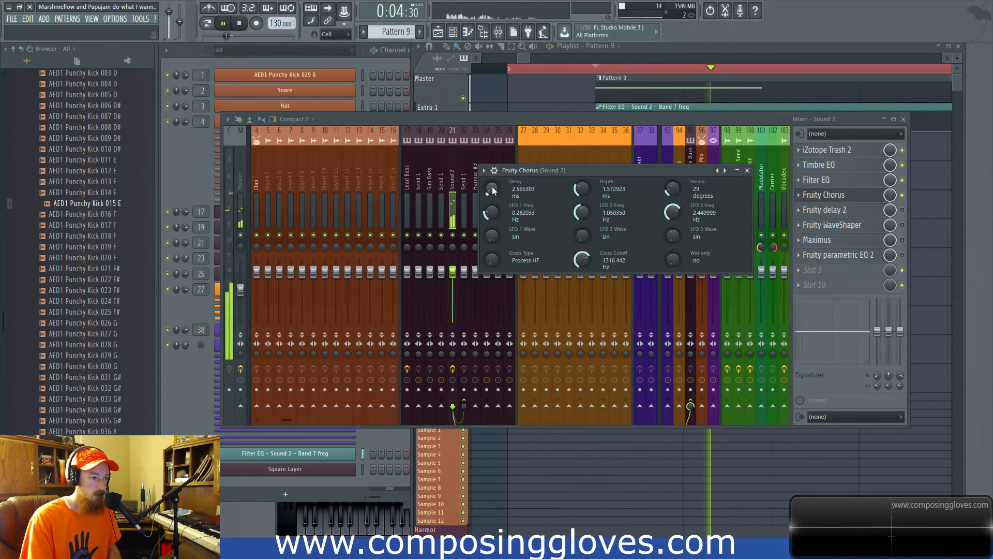
{"action": "scroll", "coordinate": [492, 190], "scroll_direction": "up", "scroll_amount": 1}
{"action": "key", "text": "space"}
{"action": "key", "text": "space"}
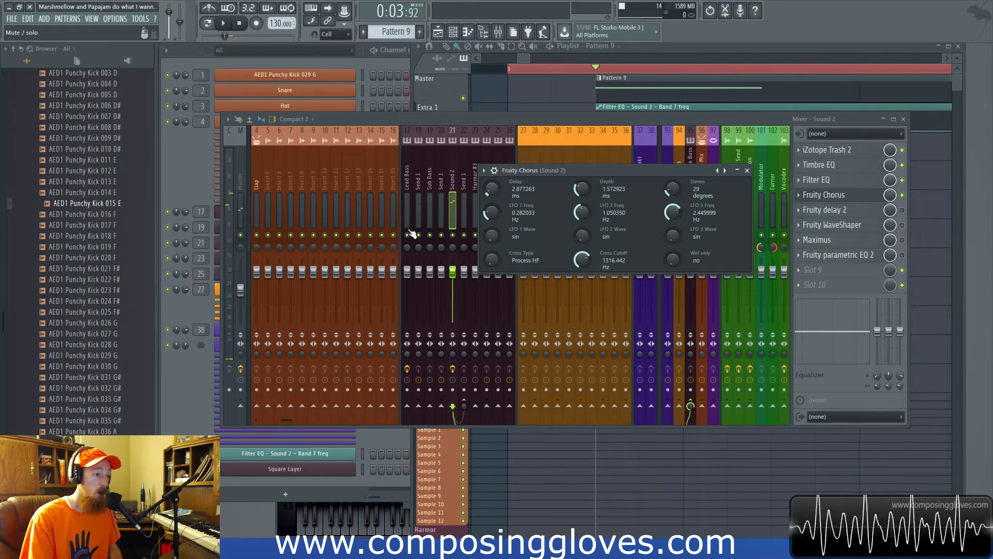
{"action": "key", "text": "space"}
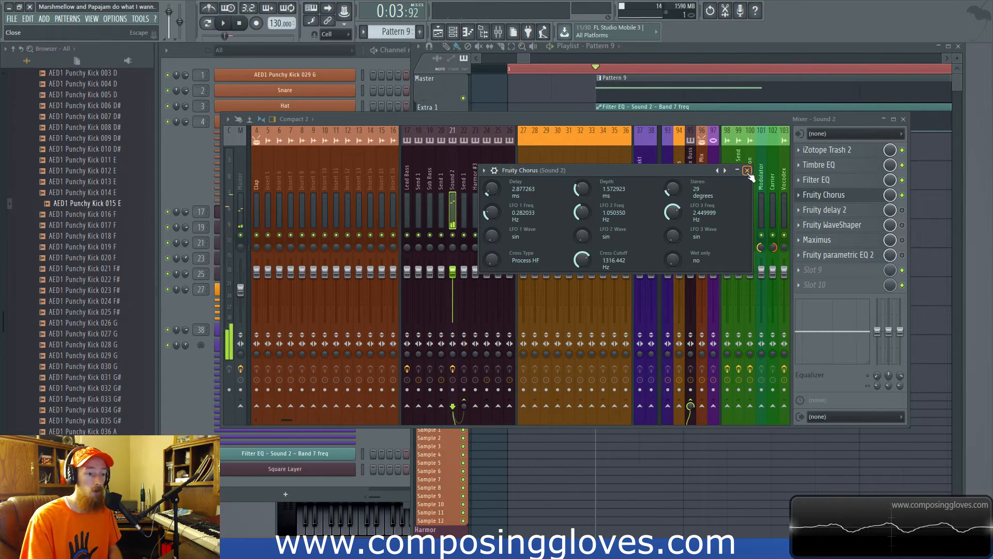
- Close Fruity Chorus, enable Fruity delay 2 in Sound 2's fifth effect slot and review its time control while auditioning the pattern
{"action": "left_click", "coordinate": [747, 170]}
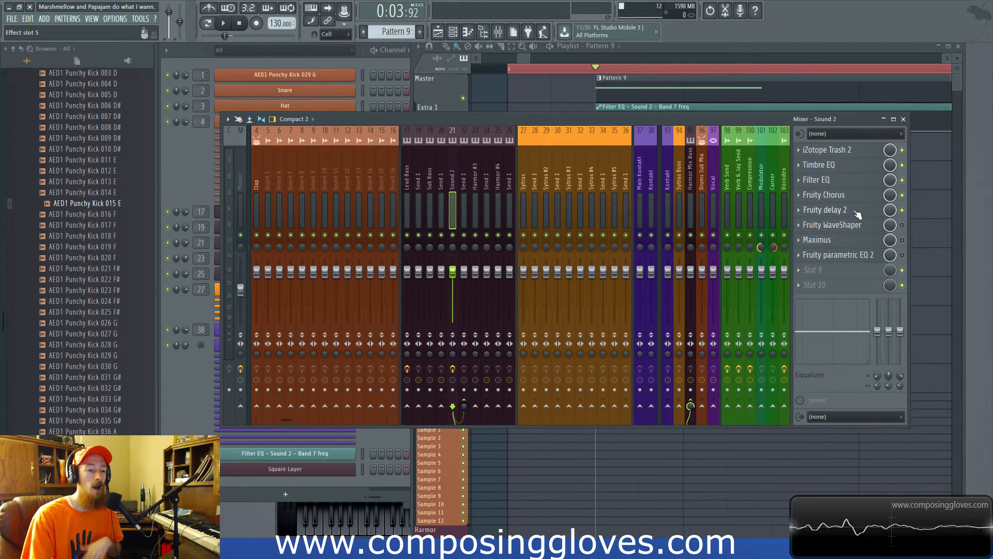
{"action": "left_click", "coordinate": [857, 214]}
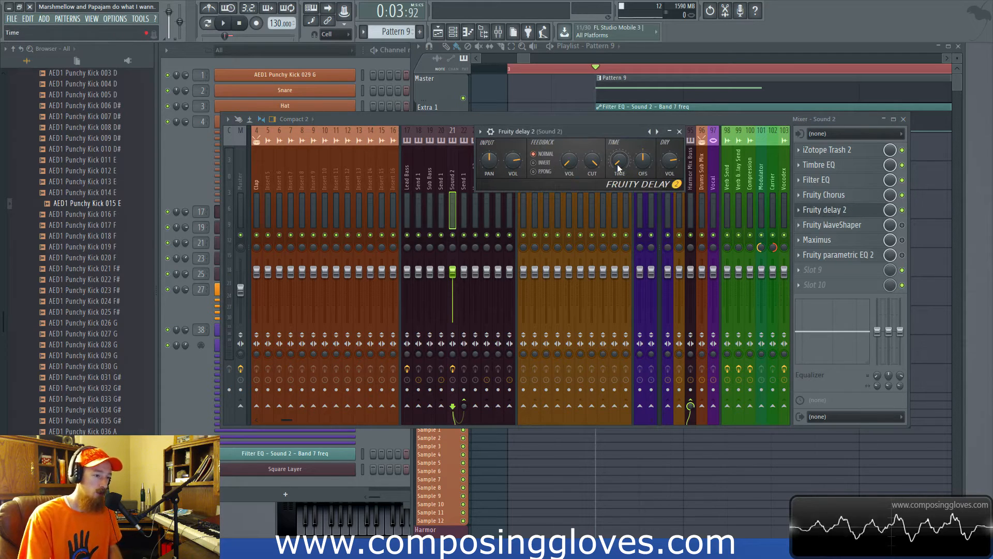
{"action": "left_click_drag", "start_coordinate": [618, 165], "coordinate": [618, 155]}
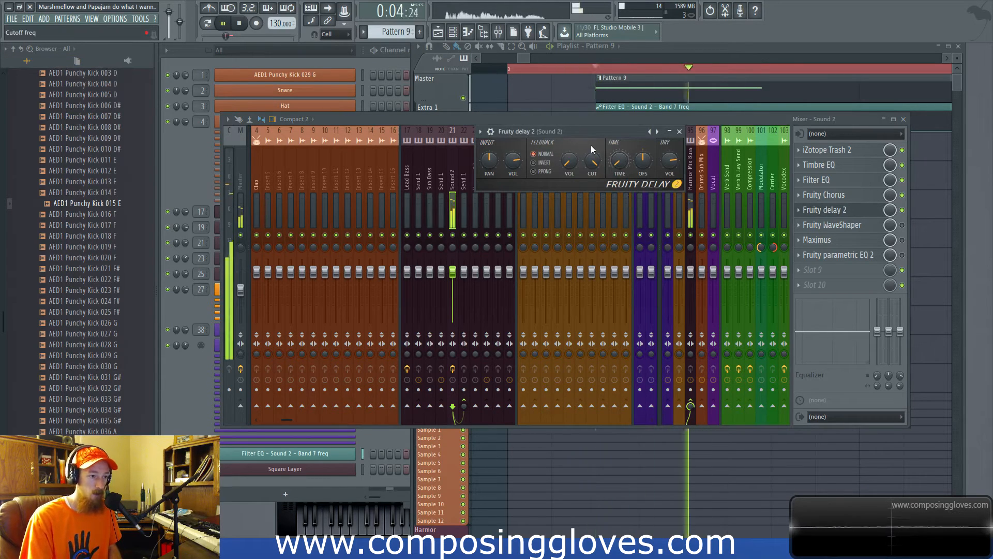
{"action": "left_click", "coordinate": [679, 132]}
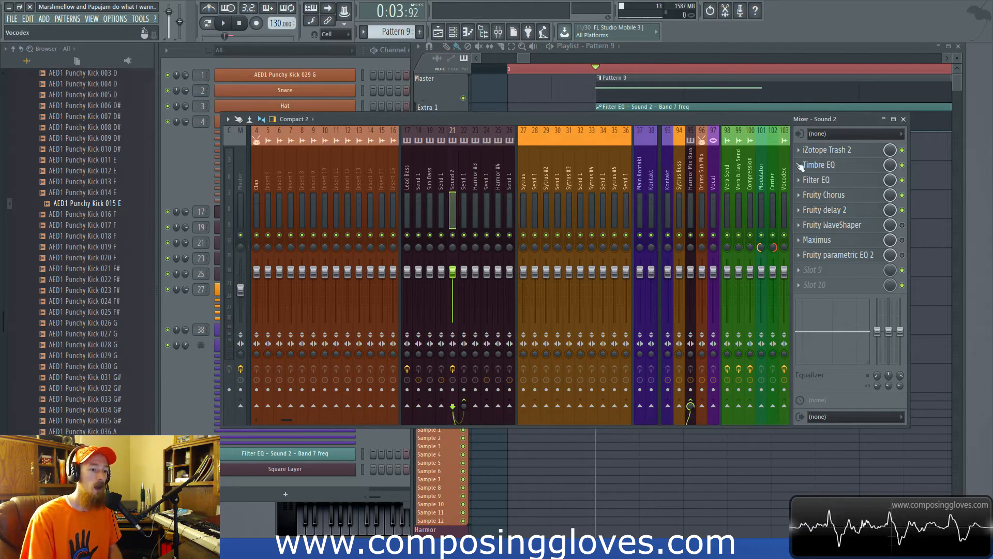
- Open the Sound 2 instrument from the channel rack and review its unison pitch thickness setting
{"action": "left_click", "coordinate": [198, 160]}
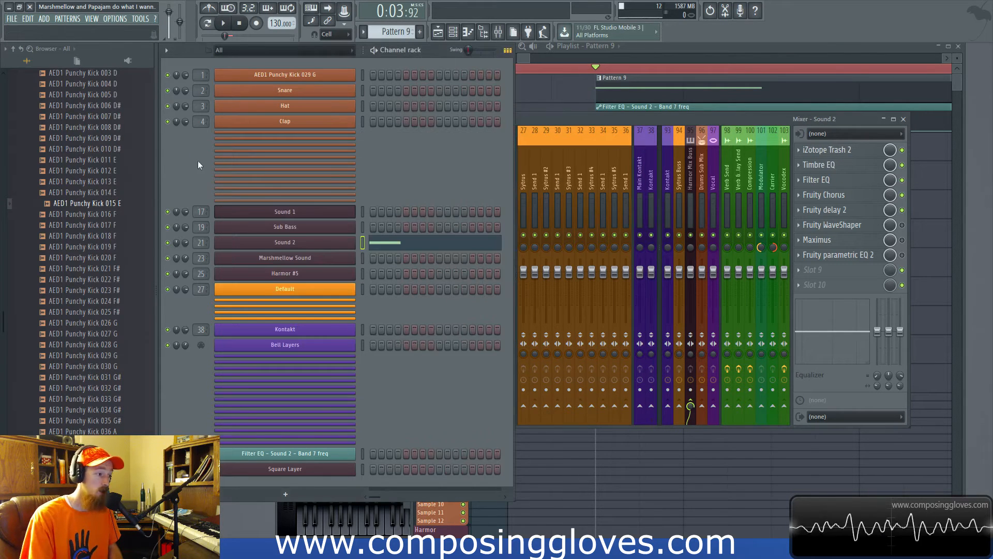
{"action": "left_click", "coordinate": [317, 250]}
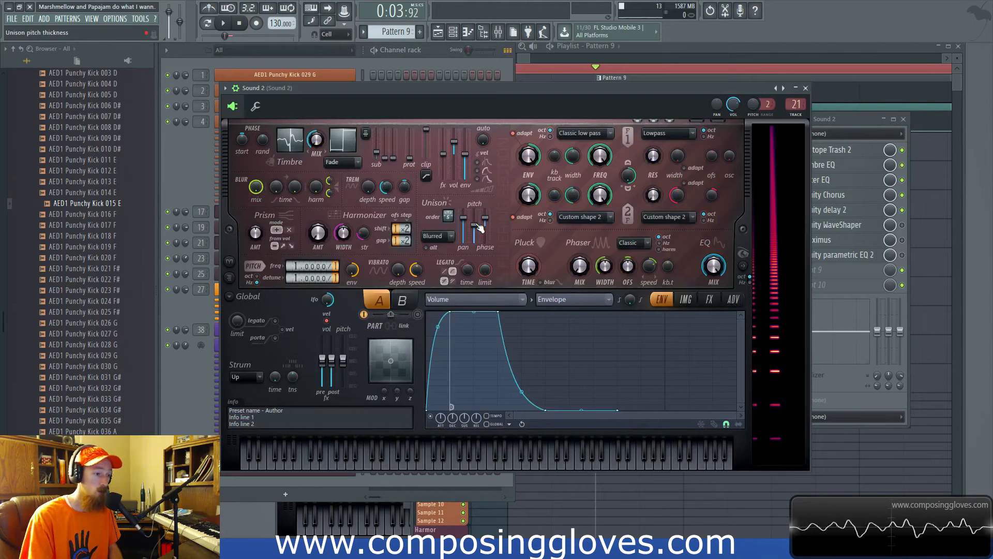
{"action": "left_click", "coordinate": [805, 87]}
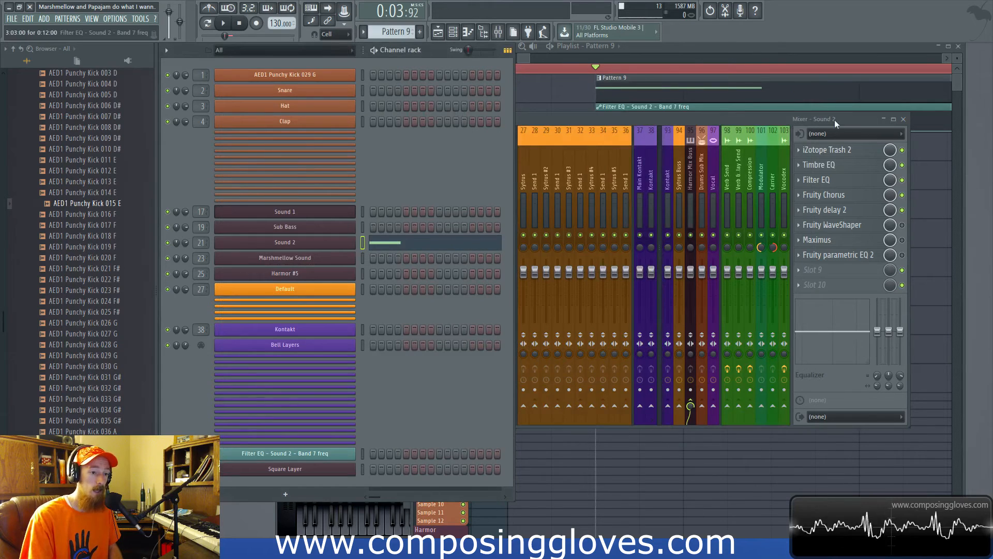
- Reopen Fruity delay 2 on the Sound 2 mixer track, review its time setting and audition the pattern through it
{"action": "left_click", "coordinate": [824, 209]}
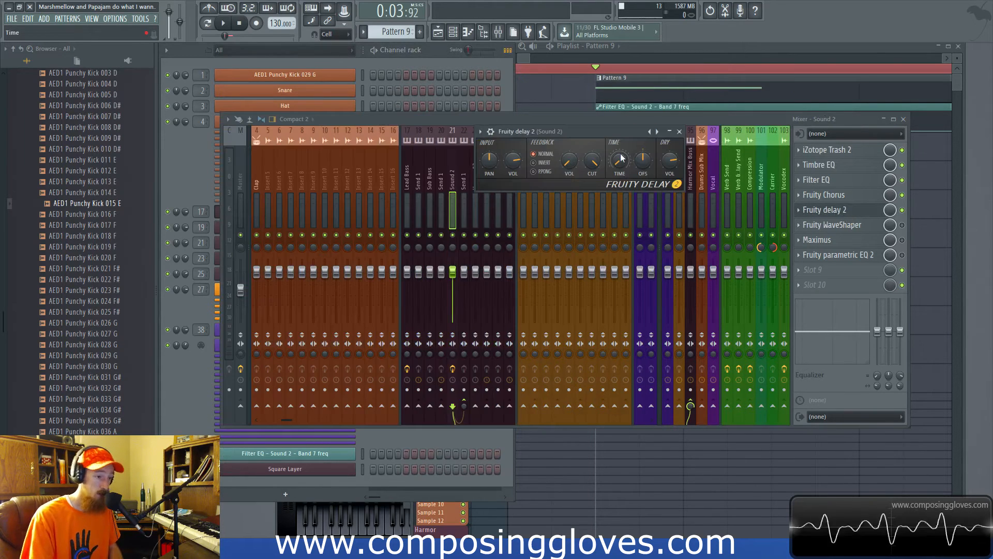
{"action": "left_click_drag", "start_coordinate": [619, 133], "coordinate": [607, 128]}
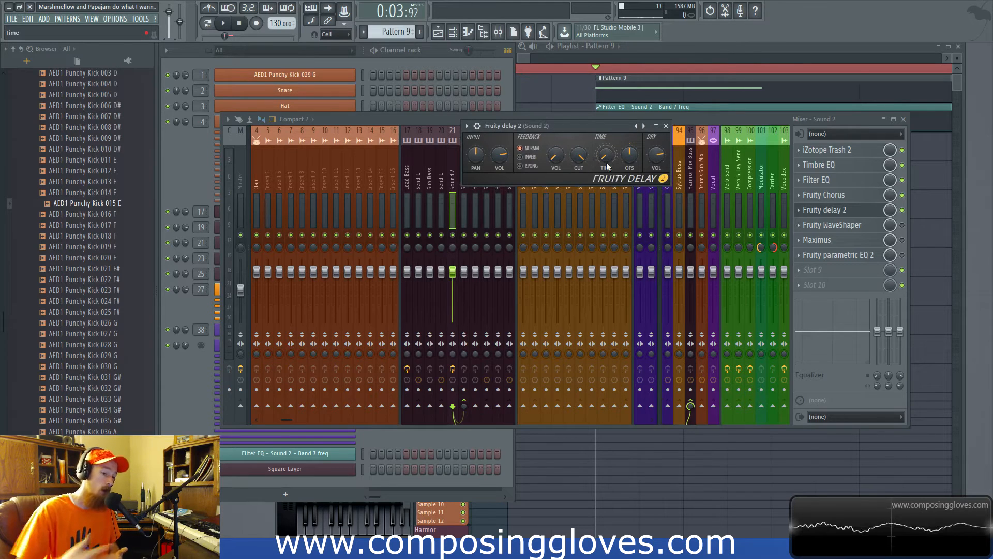
{"action": "key", "text": "space"}
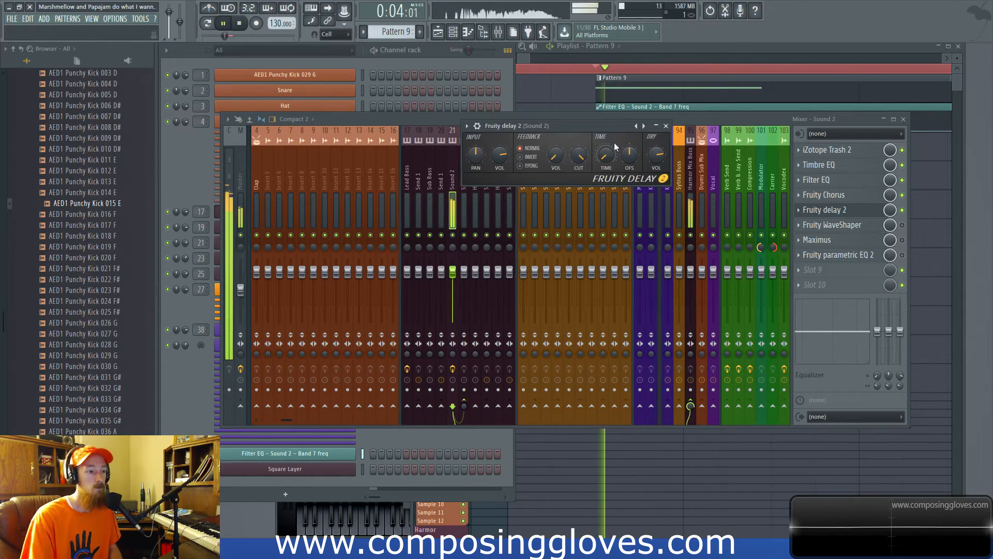
{"action": "key", "text": "space"}
{"action": "left_click", "coordinate": [666, 126]}
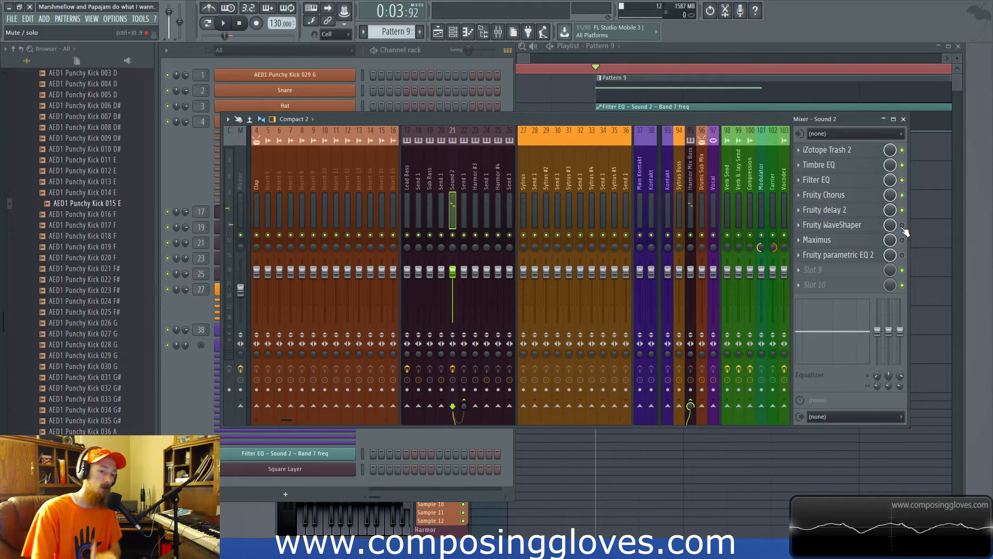
- Enable Fruity WaveShaper in Sound 2's sixth effect slot and review its shaping curve while auditioning the pattern repeatedly
{"action": "left_click", "coordinate": [827, 225]}
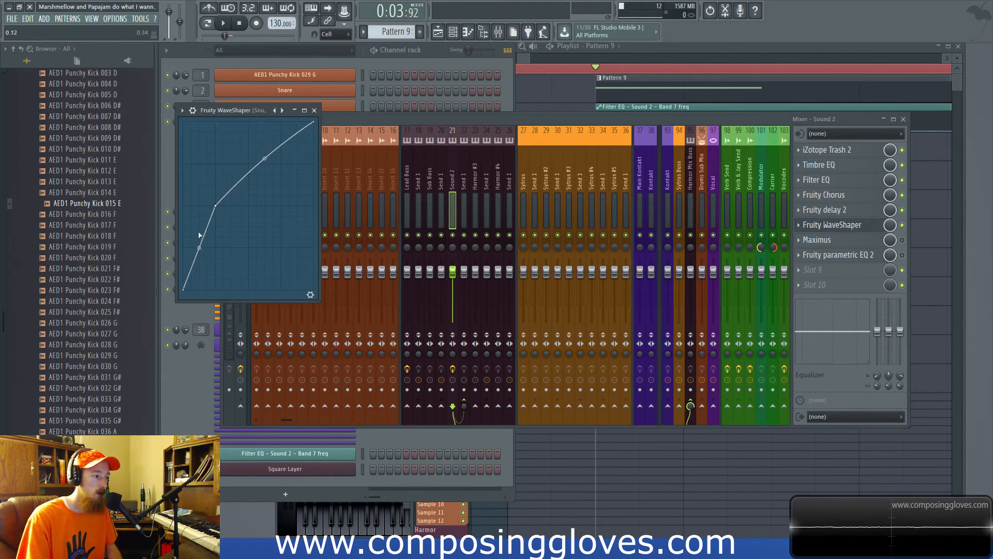
{"action": "key", "text": "space"}
{"action": "key", "text": "space"}
{"action": "key", "text": "space"}
{"action": "key", "text": "space"}
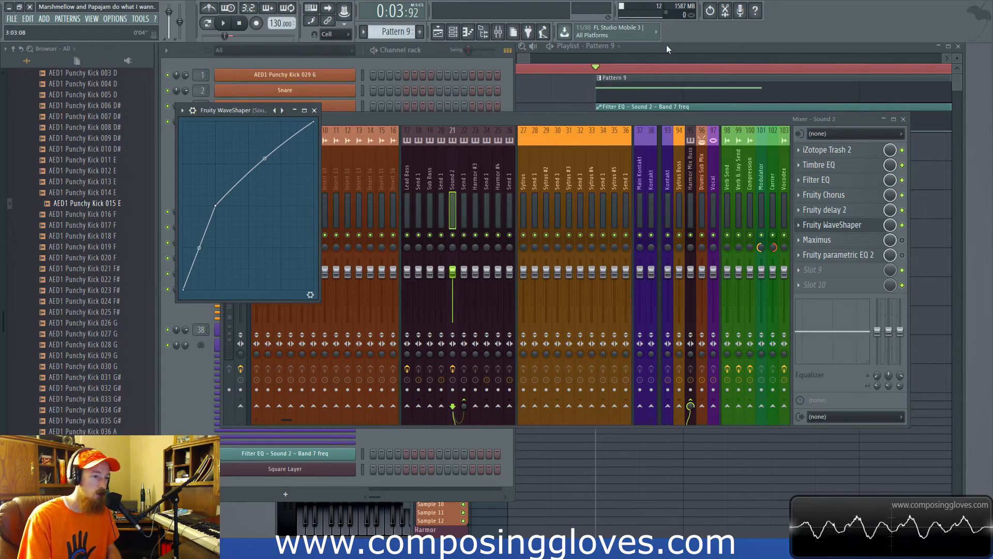
{"action": "key", "text": "space"}
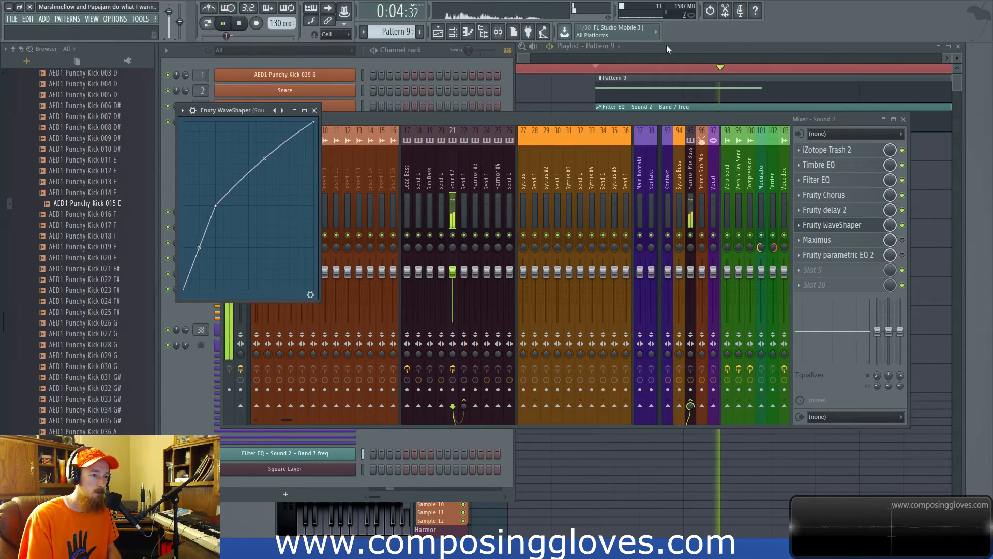
{"action": "key", "text": "space"}
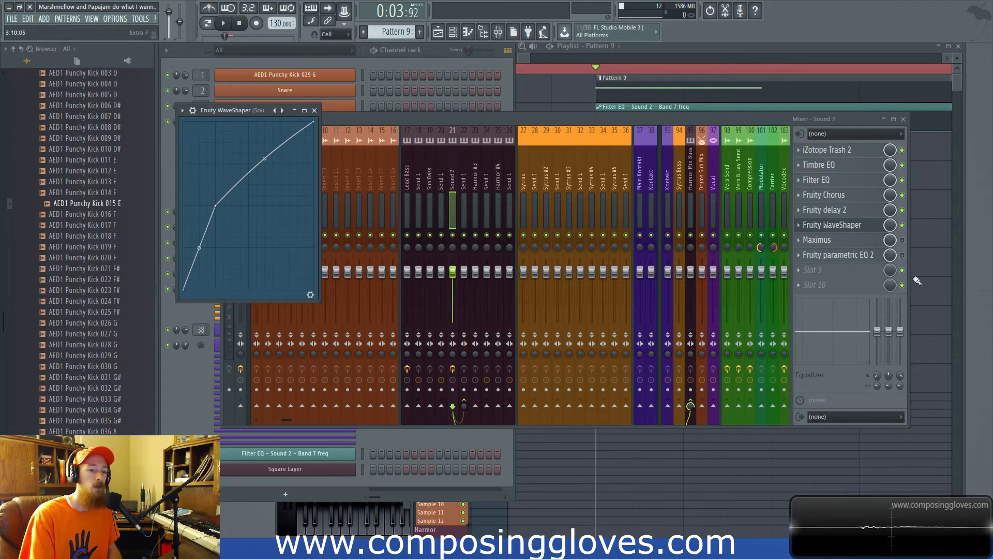
- Close Fruity WaveShaper, enable Maximus in Sound 2's seventh effect slot and audition the pattern with it
{"action": "left_click", "coordinate": [837, 227]}
{"action": "left_click", "coordinate": [835, 228]}
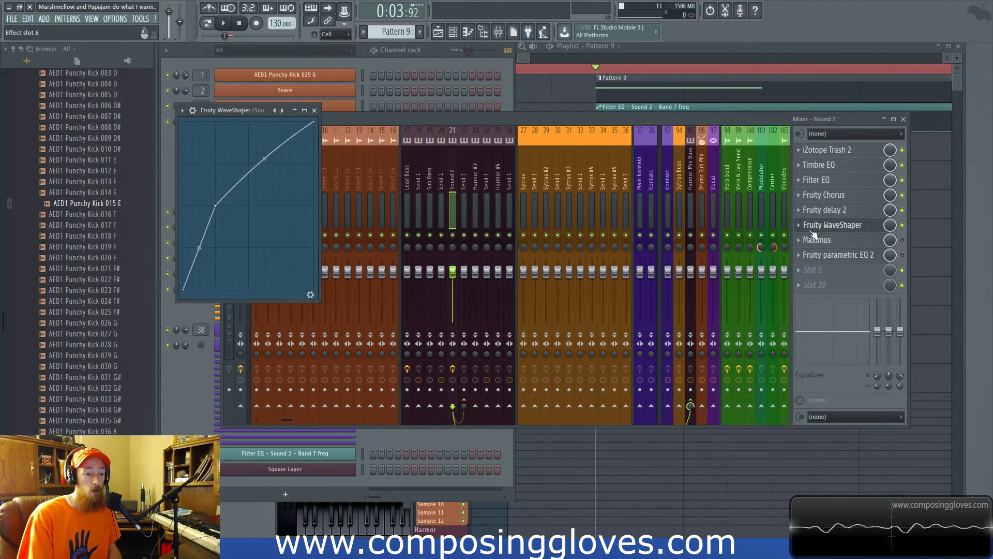
{"action": "left_click", "coordinate": [829, 227]}
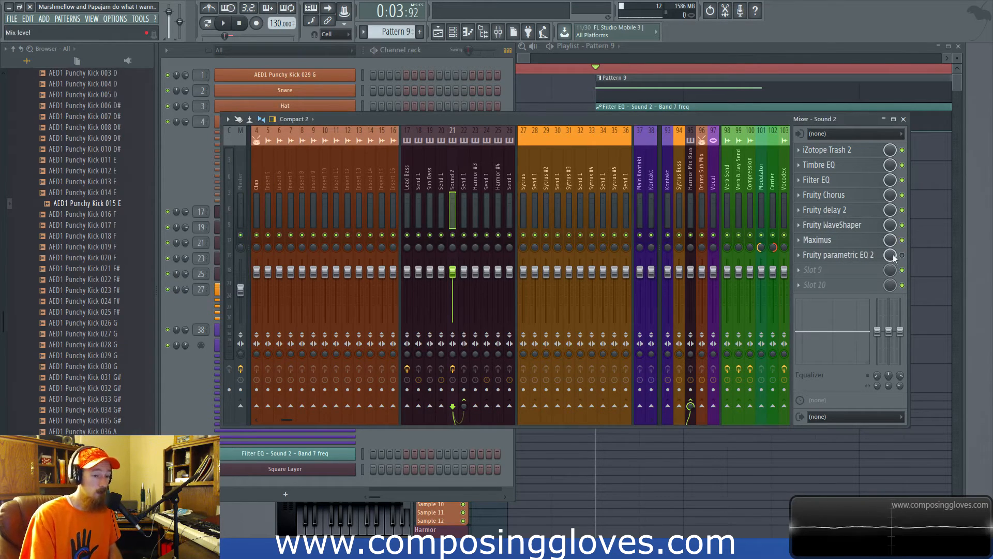
{"action": "key", "text": "space"}
{"action": "key", "text": "space"}
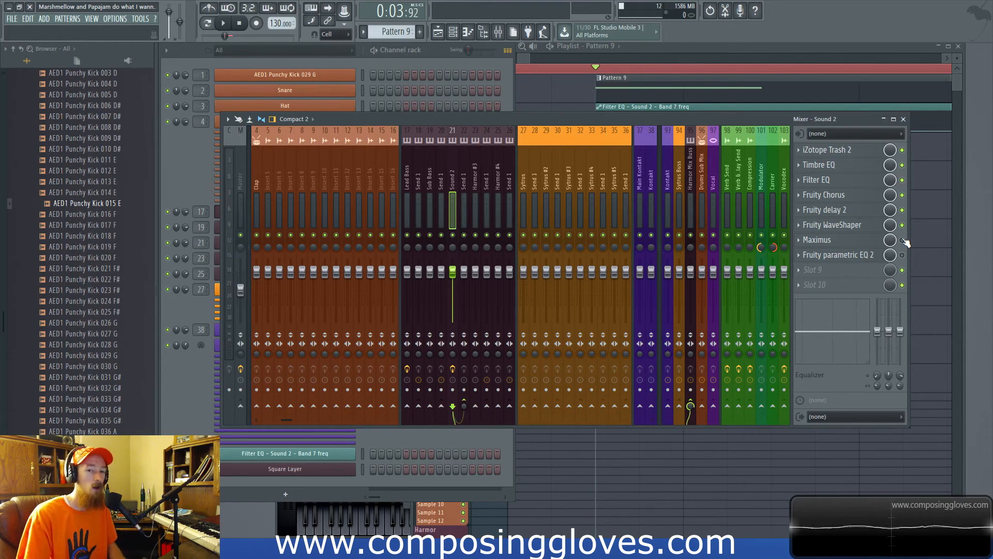
- Open Maximus on Sound 2, examine the low, mid and high band compression curves and audition the pattern
{"action": "left_click", "coordinate": [861, 243]}
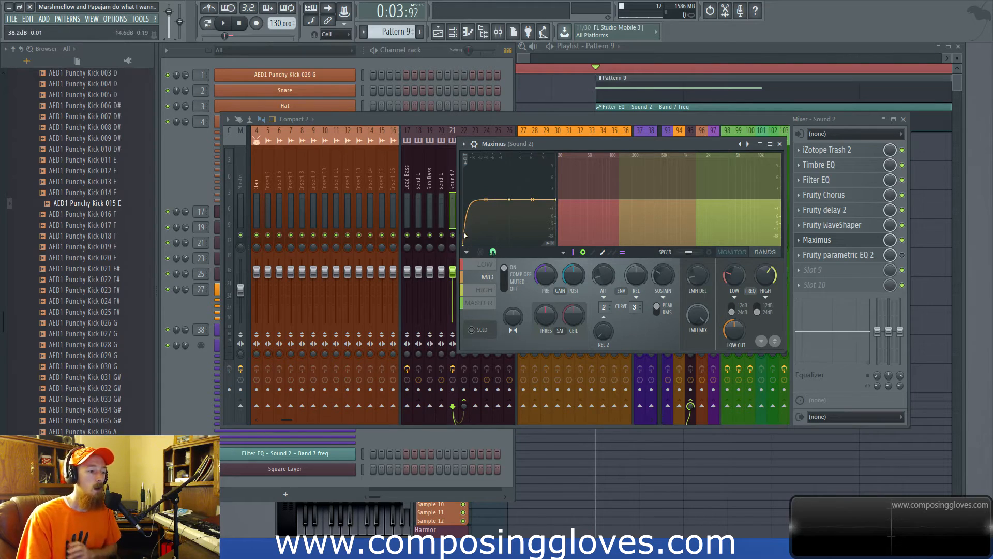
{"action": "left_click", "coordinate": [486, 266]}
{"action": "left_click", "coordinate": [485, 291]}
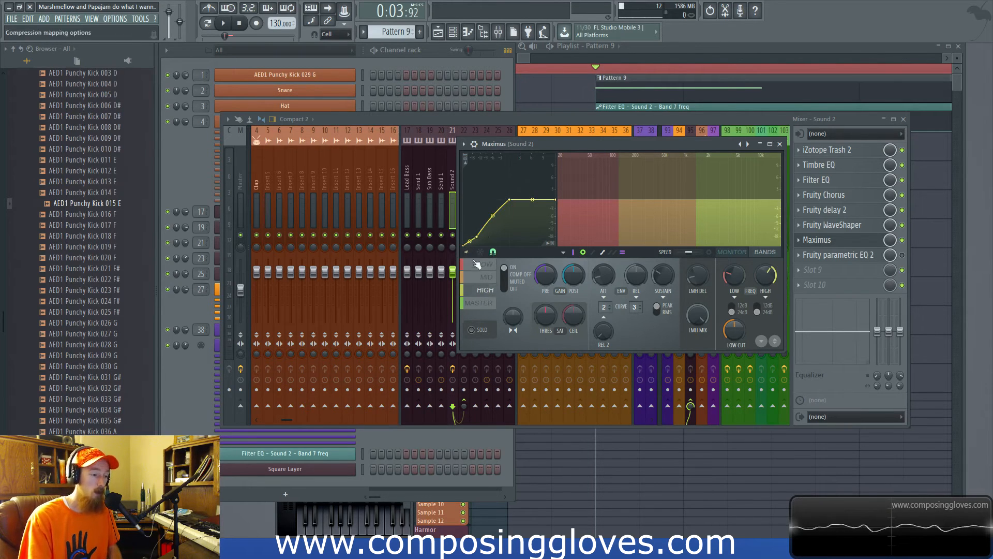
{"action": "left_click", "coordinate": [484, 278]}
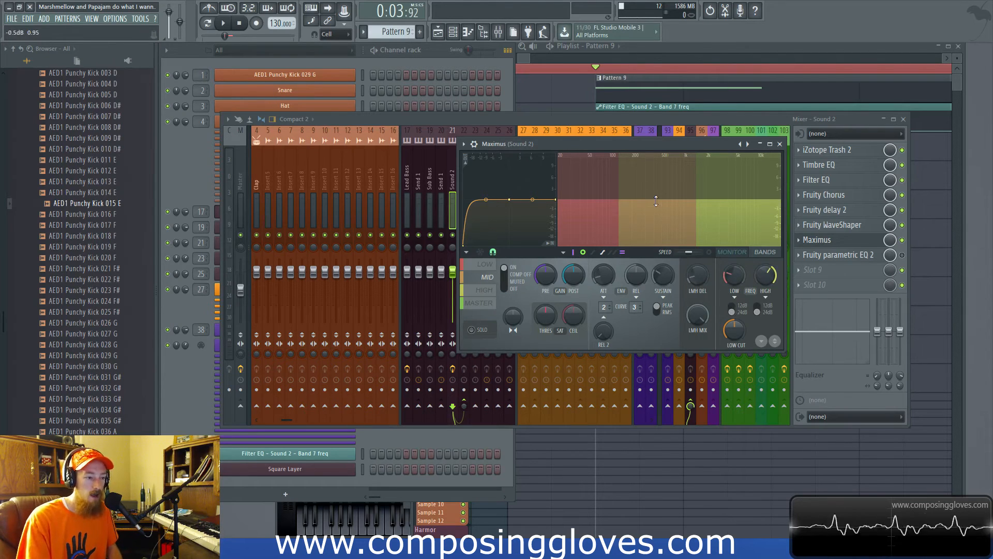
{"action": "key", "text": "space"}
{"action": "key", "text": "space"}
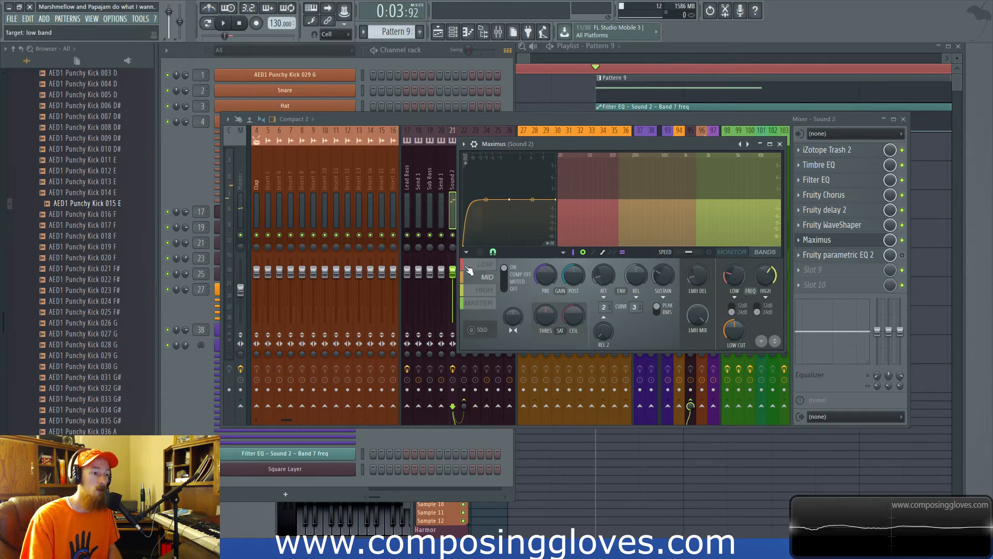
{"action": "left_click", "coordinate": [485, 290]}
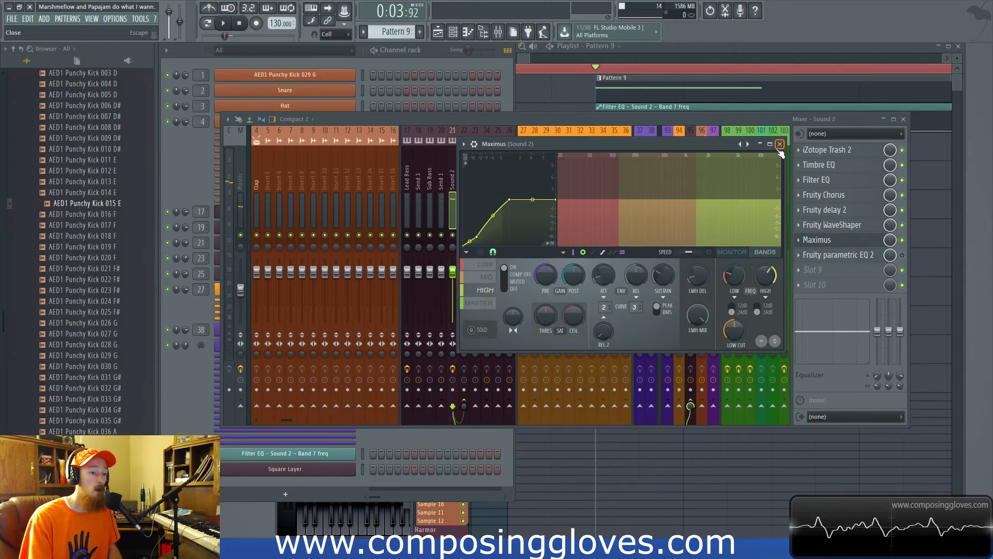
{"action": "left_click", "coordinate": [780, 144]}
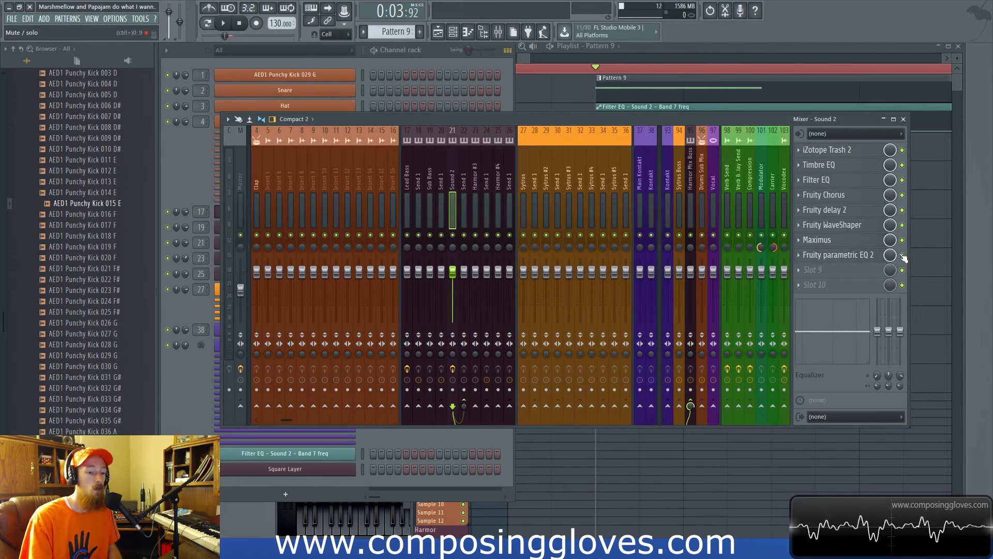
- Review the Fruity parametric EQ 2 curve in Sound 2's eighth effect slot while auditioning, and leave the EQ bypassed
{"action": "left_click", "coordinate": [837, 254]}
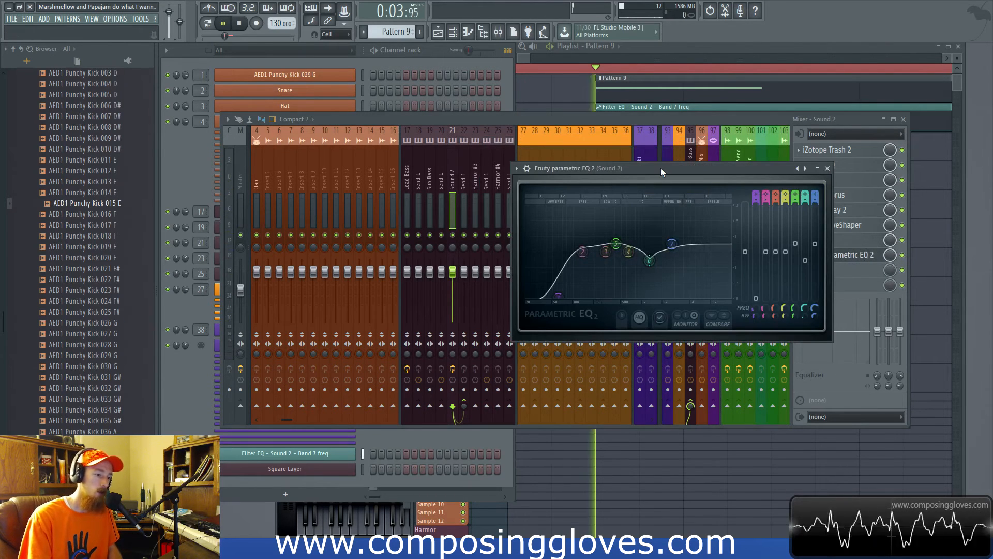
{"action": "left_click_drag", "start_coordinate": [660, 172], "coordinate": [622, 163]}
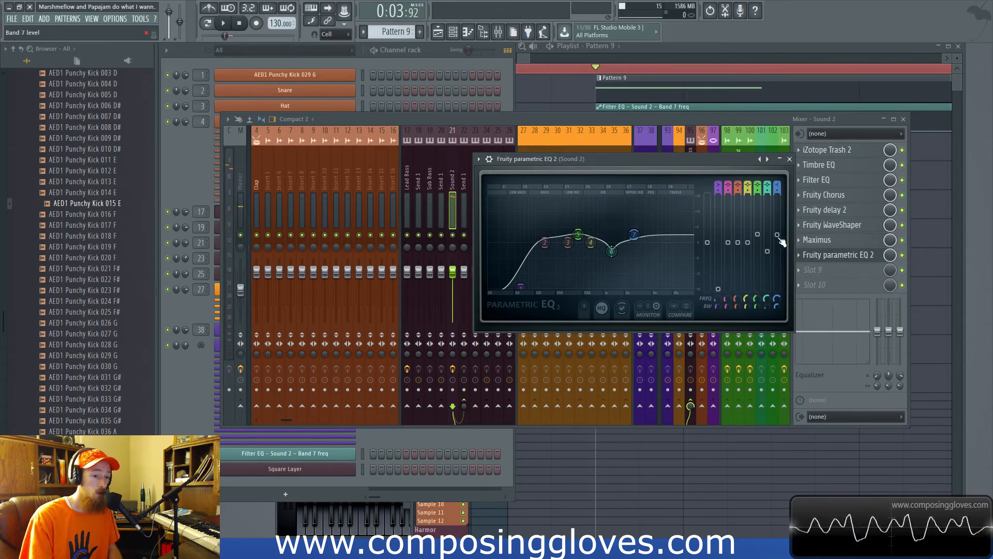
{"action": "left_click", "coordinate": [902, 254]}
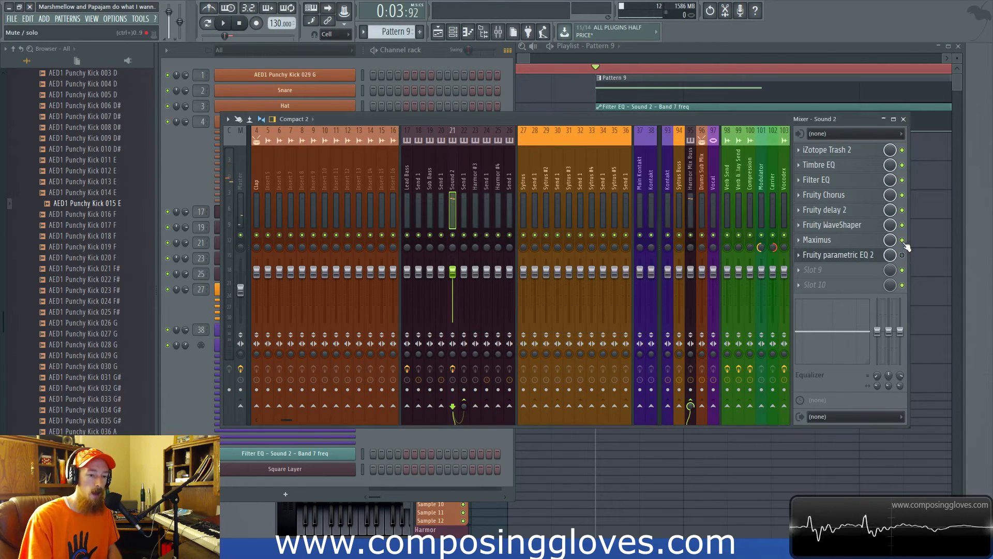
- Compare the pattern with Maximus bypassed and active while Fruity parametric EQ 2 is off, leaving Maximus enabled
{"action": "key", "text": "space"}
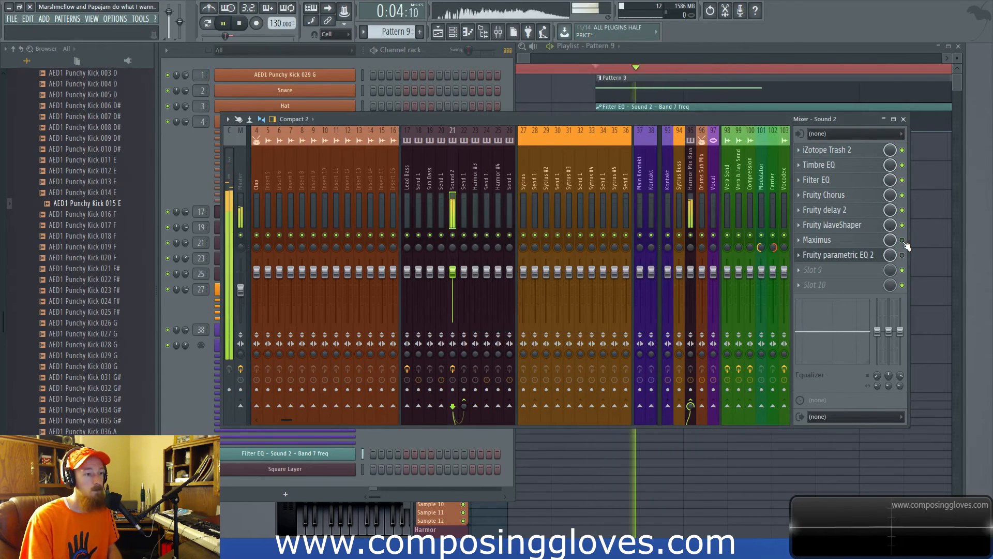
{"action": "key", "text": "space"}
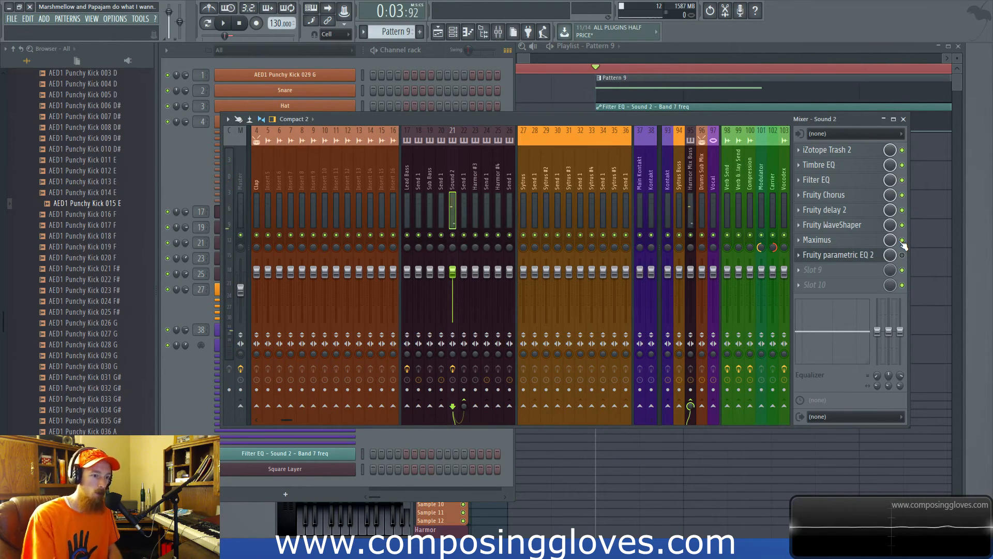
{"action": "left_click", "coordinate": [902, 242]}
{"action": "left_click", "coordinate": [903, 252]}
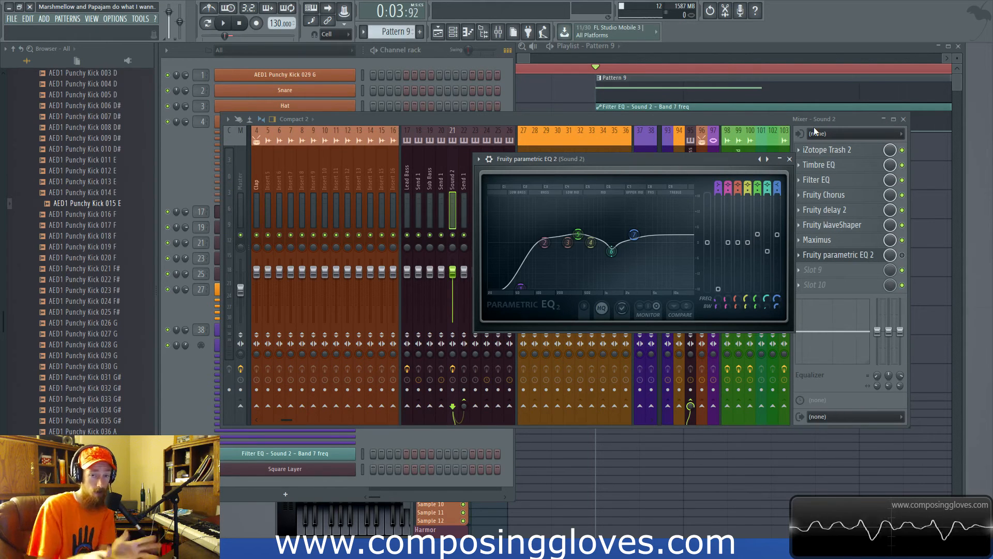
- Enable Fruity parametric EQ 2 on Sound 2, audition the pattern and review the EQ's bands and spectrum
{"action": "left_click", "coordinate": [902, 255]}
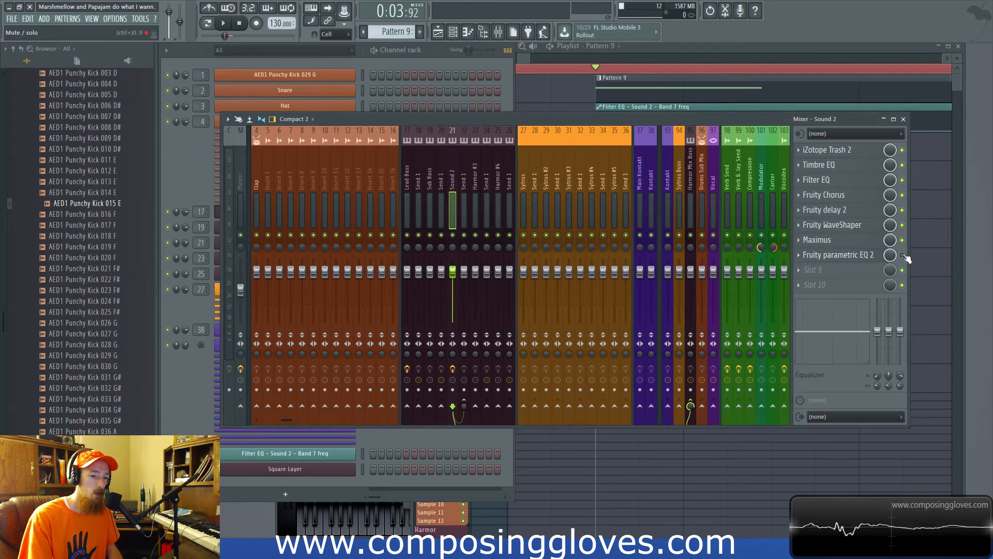
{"action": "key", "text": "space"}
{"action": "key", "text": "space"}
{"action": "left_click", "coordinate": [838, 255]}
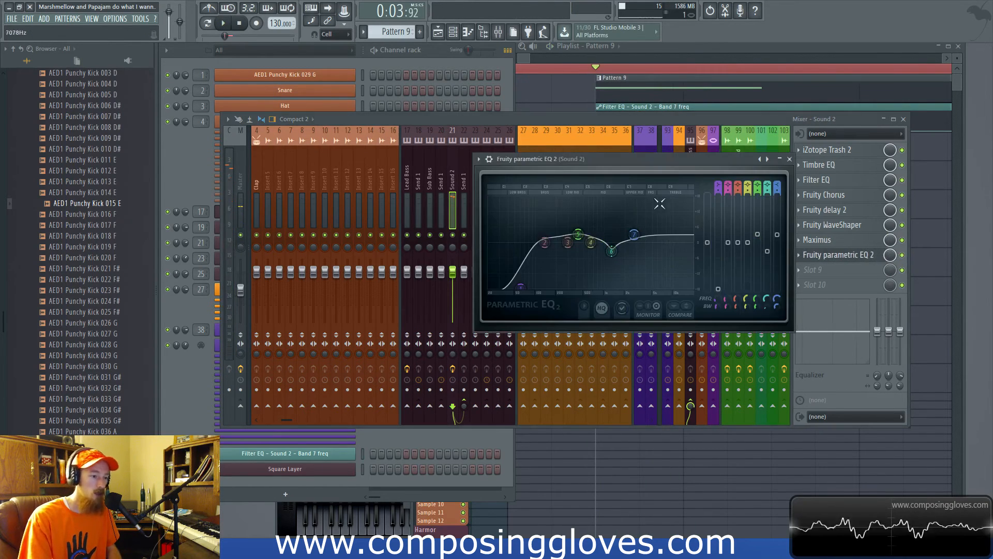
{"action": "left_click_drag", "start_coordinate": [644, 155], "coordinate": [614, 152]}
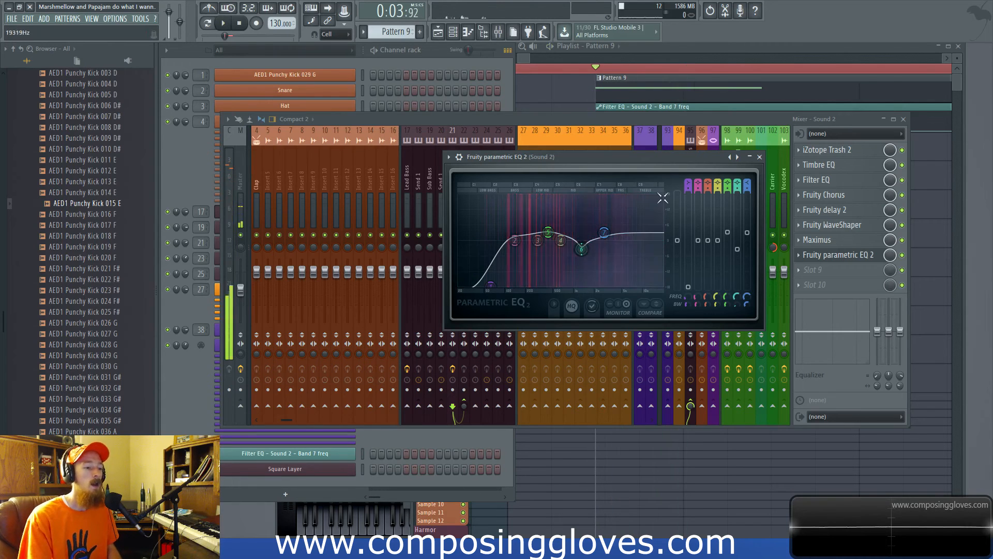
{"action": "left_click", "coordinate": [759, 157]}
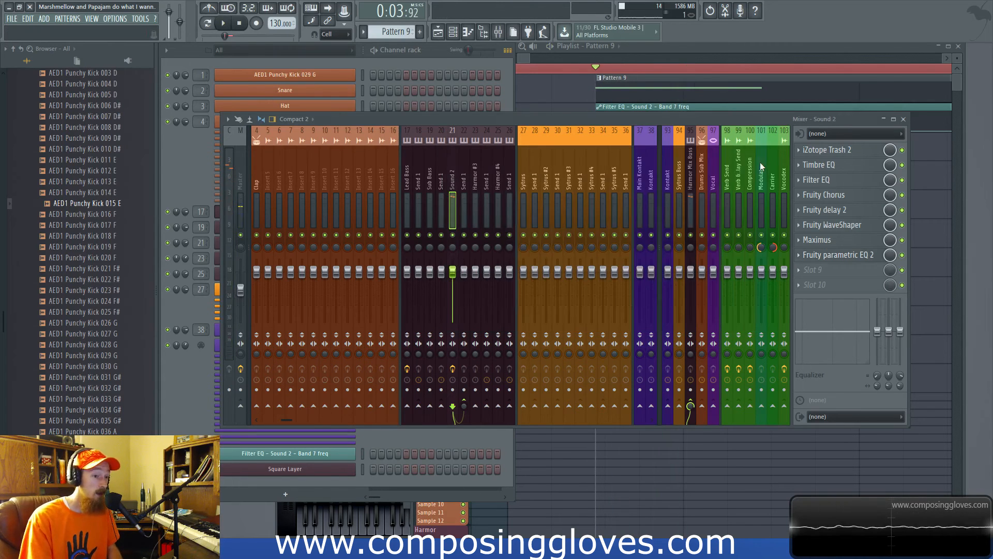
- Bring the Playlist forward, move the playback position to the start of the Pattern 6 clip and audition the arrangement
{"action": "double_click", "coordinate": [690, 46]}
{"action": "left_click", "coordinate": [590, 71]}
{"action": "key", "text": "space"}
{"action": "key", "text": "space"}
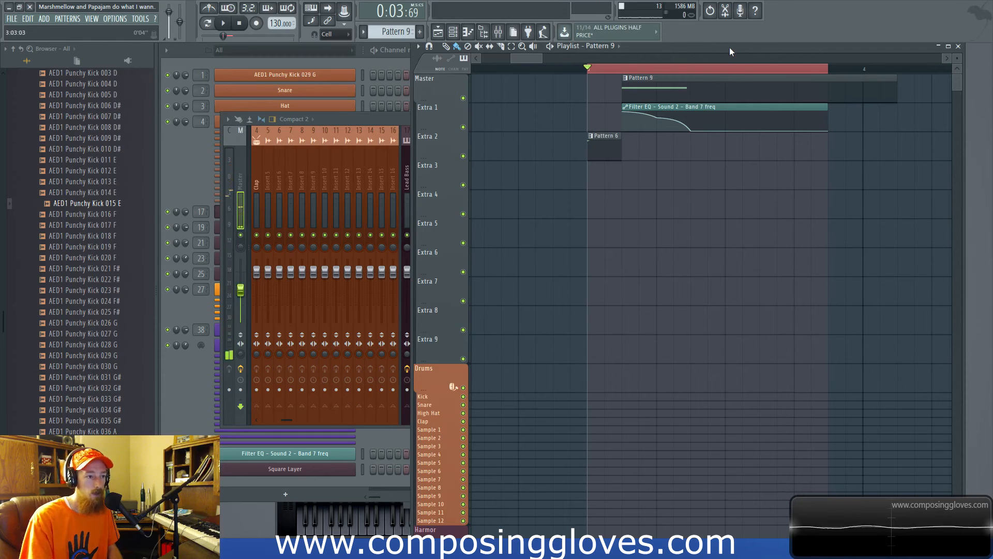
- Audition the arrangement from the short Pattern 6 clip and move the playback position to the start of the Pattern 9 clip
{"action": "key", "text": "space"}
{"action": "key", "text": "space"}
{"action": "left_click", "coordinate": [625, 69]}
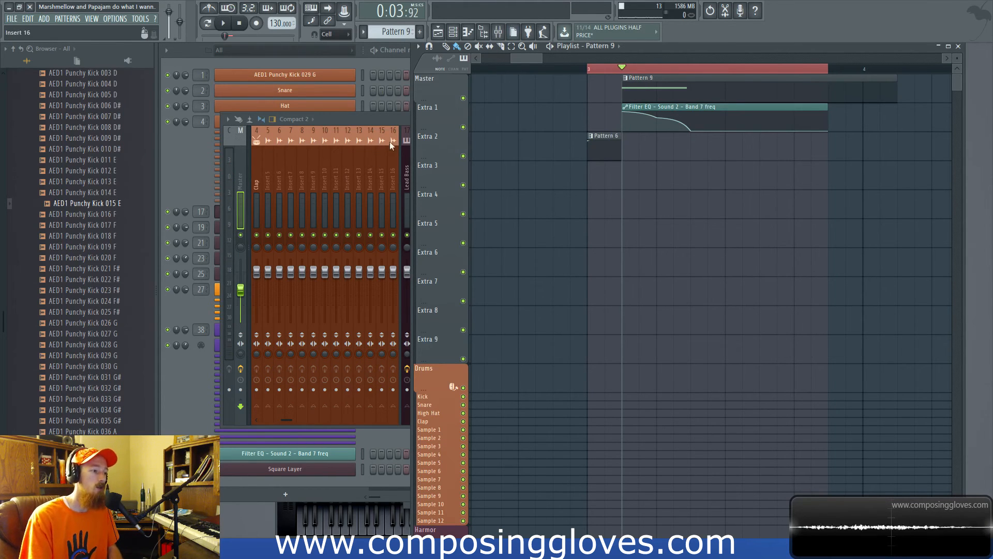
- Bring the Mixer forward, select the Sound 2 insert and briefly view its Maximus, Fruity delay 2 and Fruity Chorus effects
{"action": "left_click", "coordinate": [389, 118]}
{"action": "left_click", "coordinate": [453, 187]}
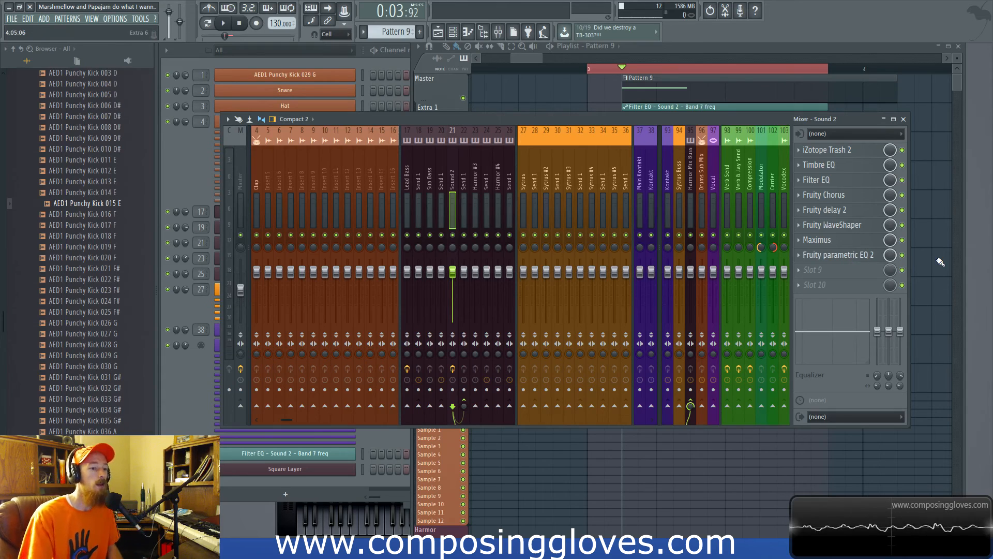
{"action": "left_click", "coordinate": [858, 232]}
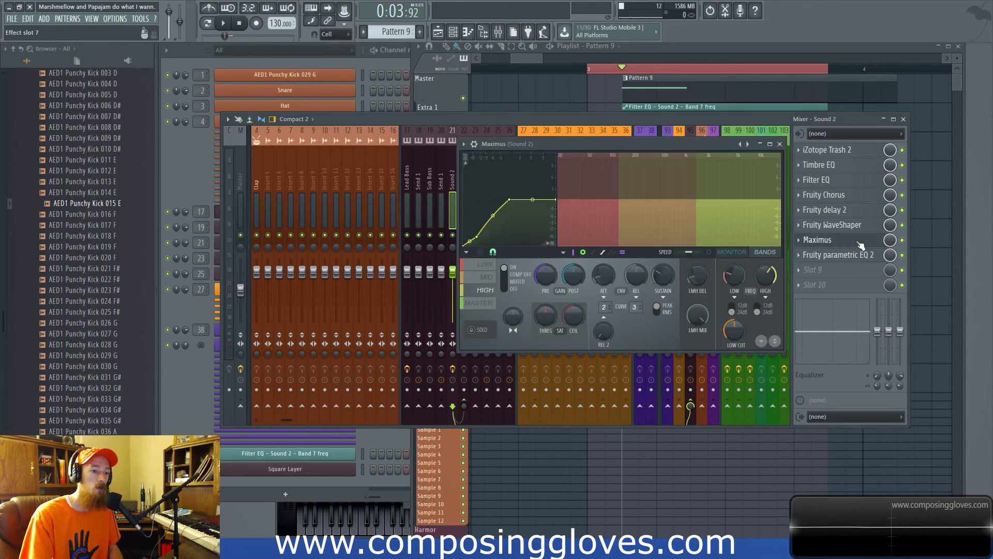
{"action": "left_click", "coordinate": [859, 232]}
{"action": "left_click", "coordinate": [835, 209]}
{"action": "left_click", "coordinate": [835, 209]}
{"action": "left_click", "coordinate": [843, 196]}
{"action": "left_click", "coordinate": [843, 196]}
- View Sound 2's Filter EQ, Timbre EQ and iZotope Trash 2 effects in turn, and close the Trash 2 window
{"action": "left_click", "coordinate": [838, 181]}
{"action": "left_click", "coordinate": [838, 181]}
{"action": "left_click", "coordinate": [836, 169]}
{"action": "left_click", "coordinate": [836, 166]}
{"action": "left_click", "coordinate": [842, 153]}
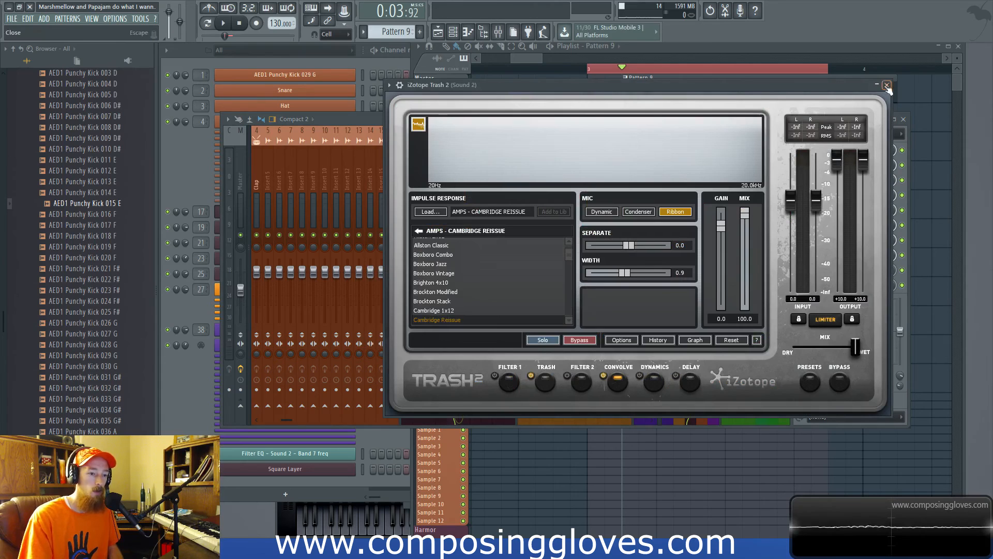
{"action": "left_click", "coordinate": [886, 86]}
{"action": "left_click", "coordinate": [842, 153]}
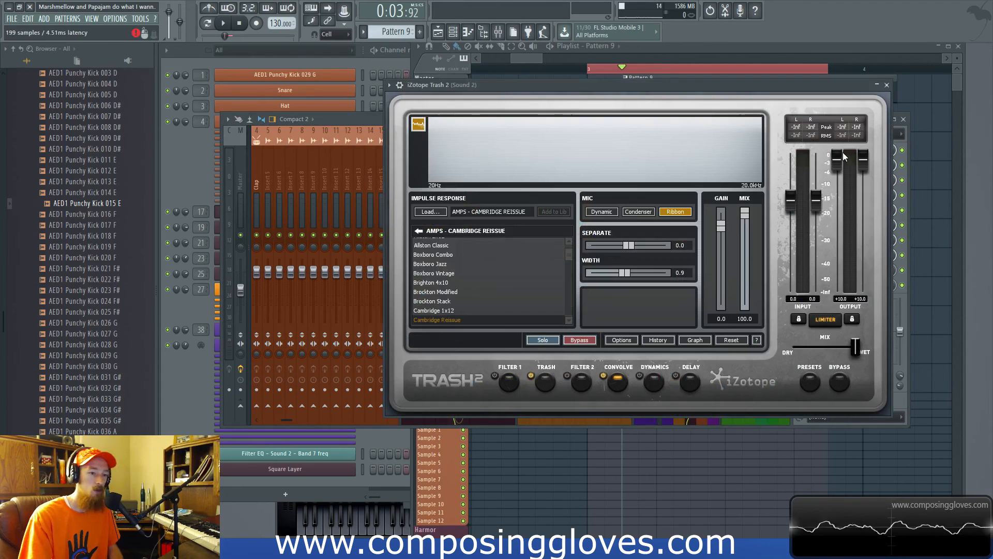
{"action": "left_click", "coordinate": [886, 85]}
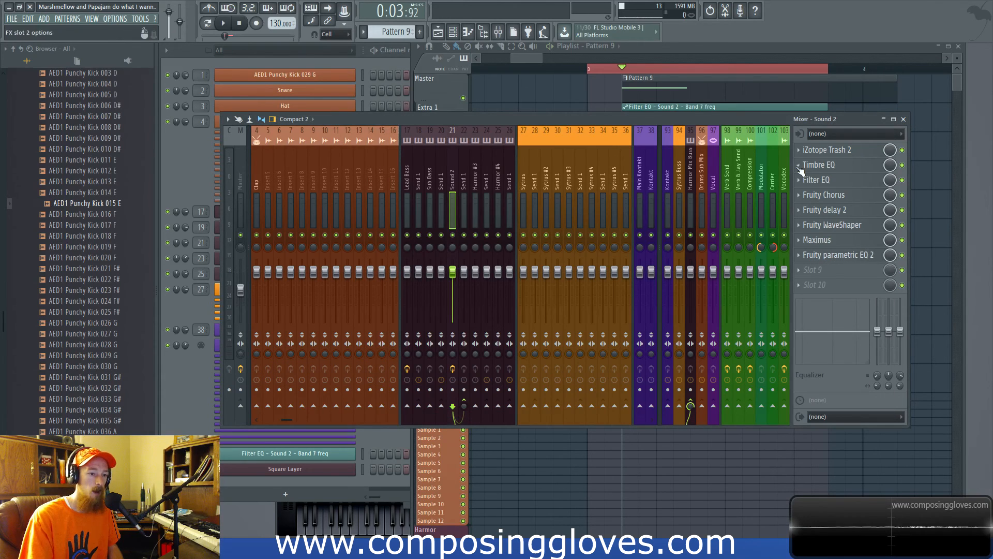
- Audition the arrangement from the start of the short Pattern 6 clip and show the Playlist from bar 1 through the Pattern 1 clip
{"action": "left_click", "coordinate": [593, 69]}
{"action": "key", "text": "space"}
{"action": "key", "text": "space"}
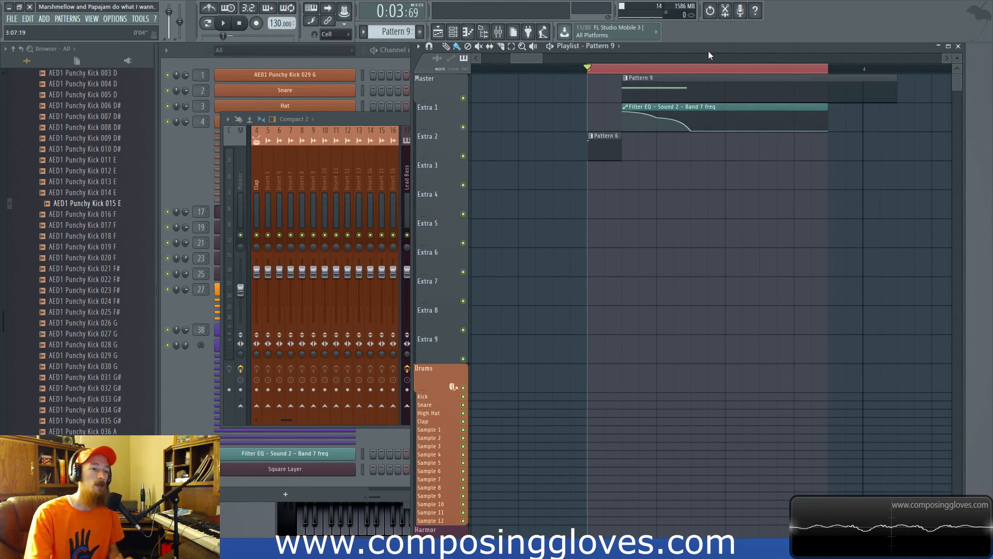
{"action": "left_click_drag", "start_coordinate": [530, 57], "coordinate": [498, 58]}
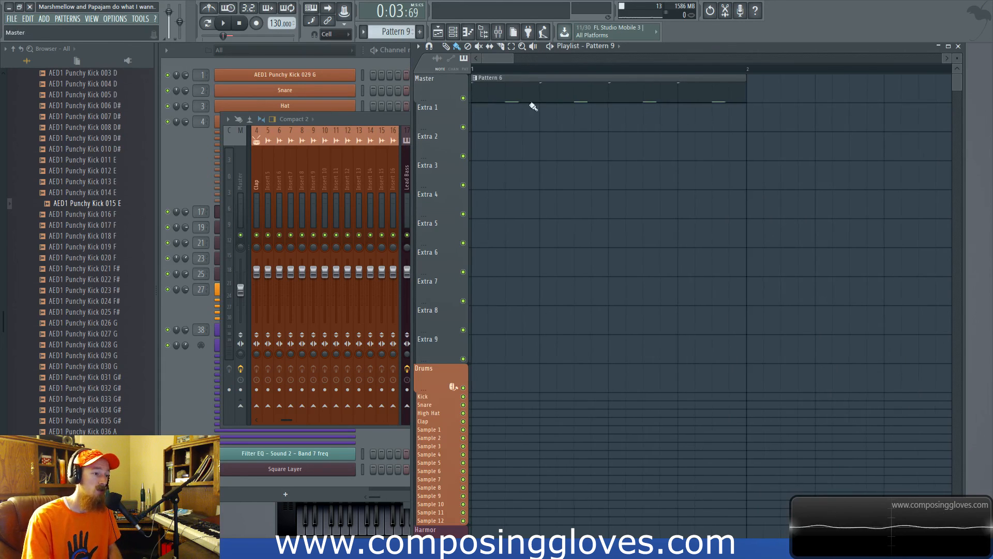
{"action": "scroll", "coordinate": [605, 150], "scroll_direction": "down", "scroll_amount": 4}
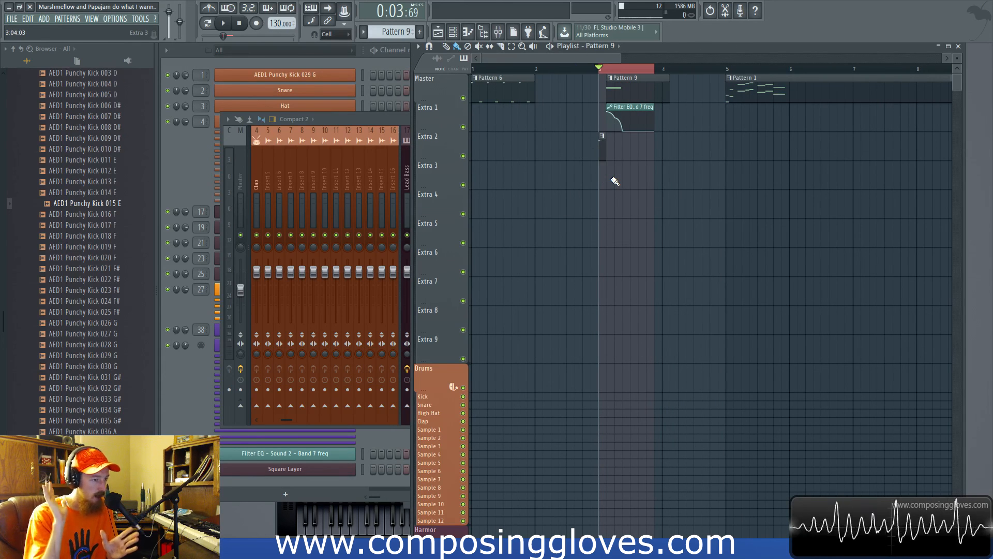